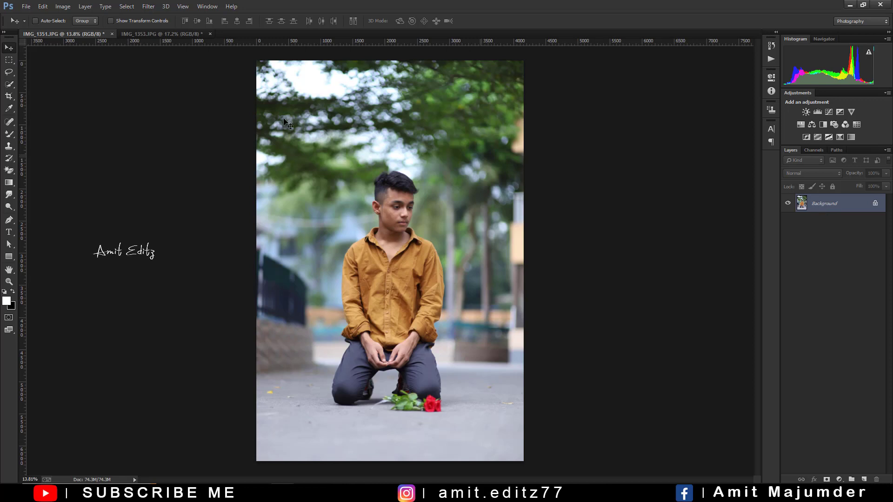
Step: Reduce noise in the photo with Imagenomic Noiseware Professional
click(148, 6)
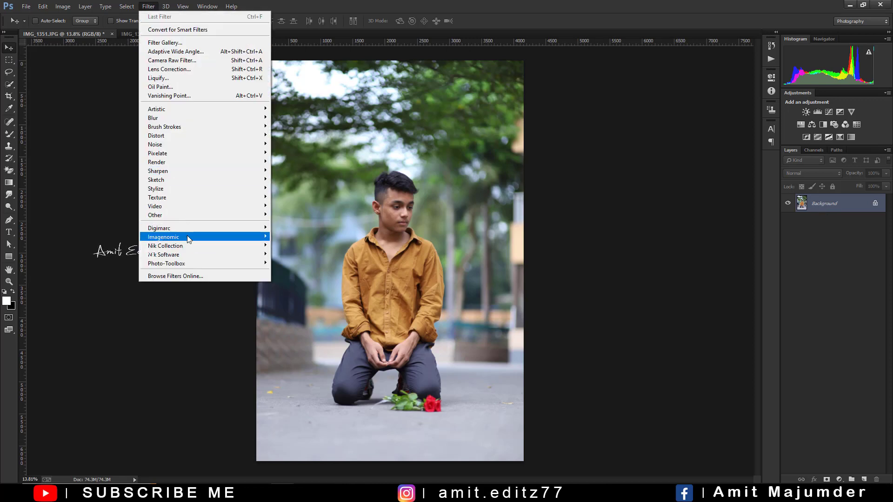
mouse_move(164, 237)
click(307, 237)
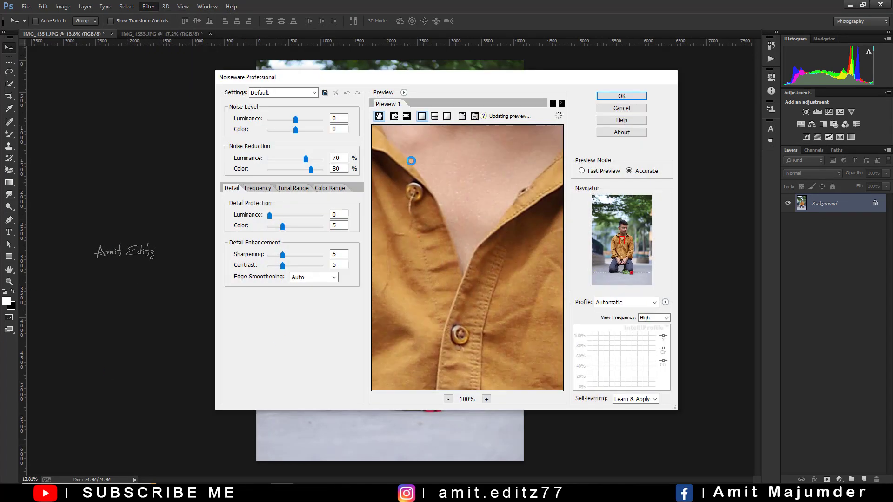
click(621, 96)
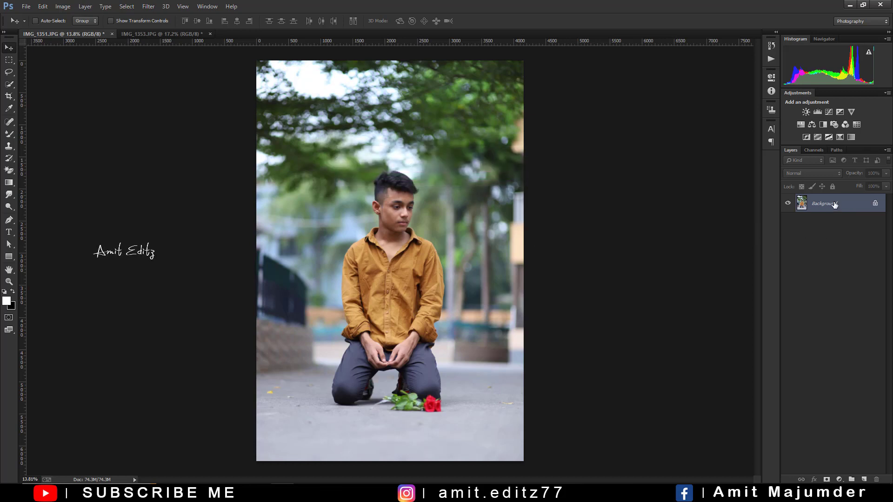
Step: Duplicate the Background layer and open the copy in the Camera Raw Filter
drag(835, 205, 863, 479)
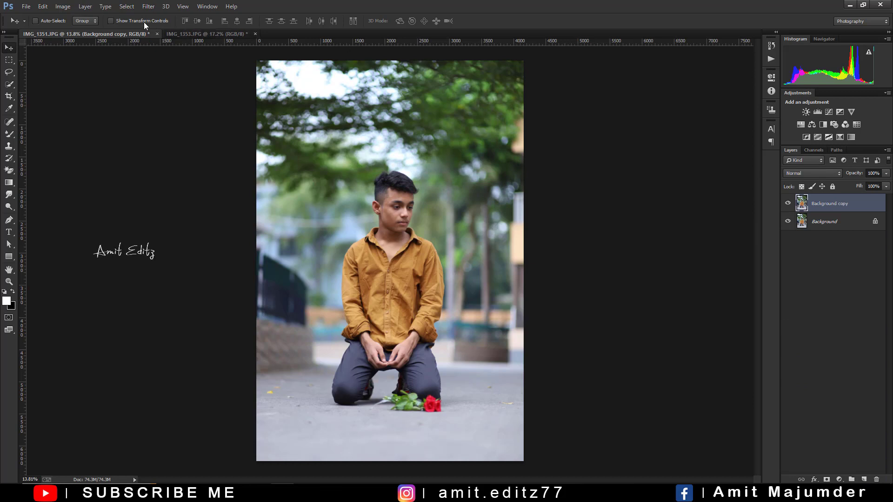
click(148, 6)
click(172, 61)
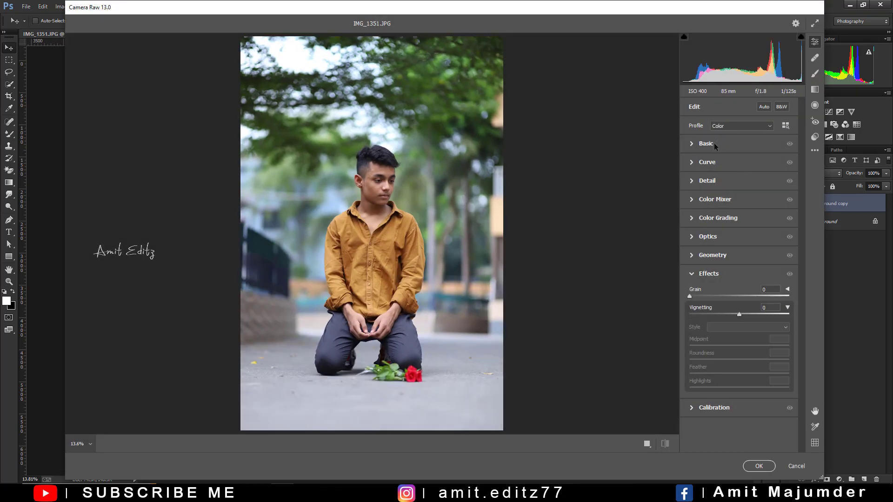
Step: In Basic, set Contrast -35, Shadows +5, Whites -39, Blacks -41 and Texture +32
click(714, 143)
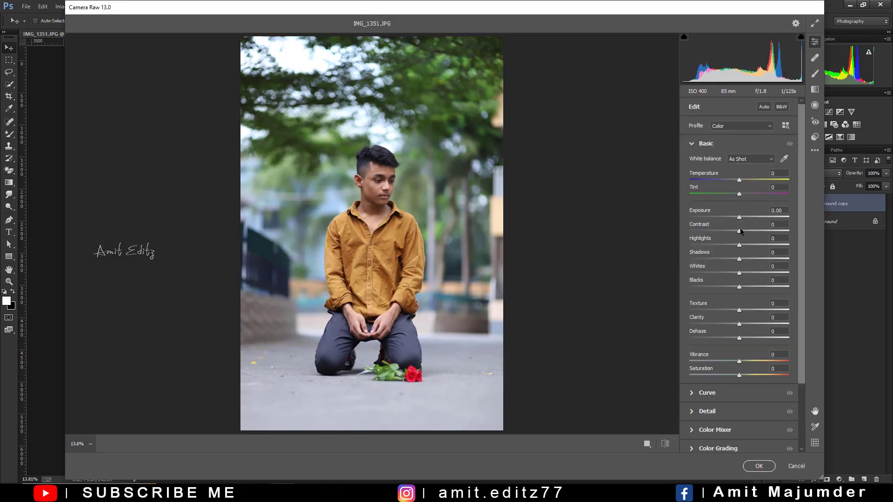
drag(739, 231, 722, 231)
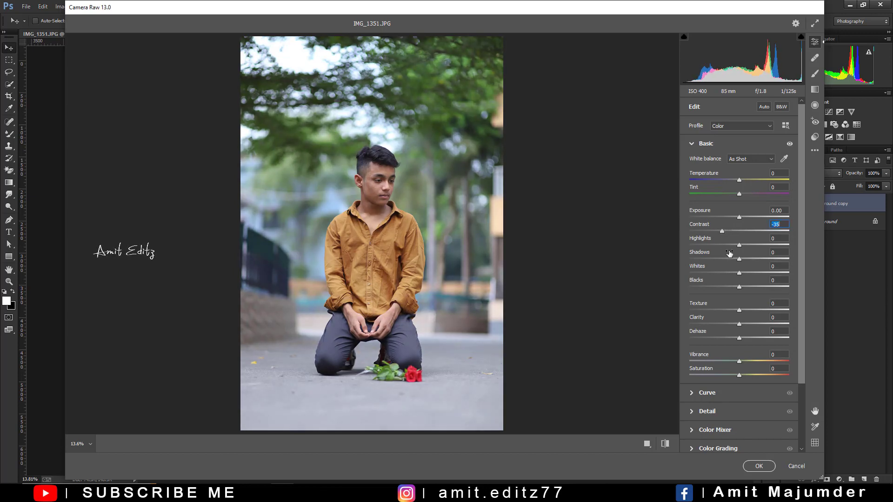
mouse_move(740, 287)
mouse_down()
mouse_move(701, 273)
mouse_move(752, 279)
mouse_move(644, 279)
mouse_up()
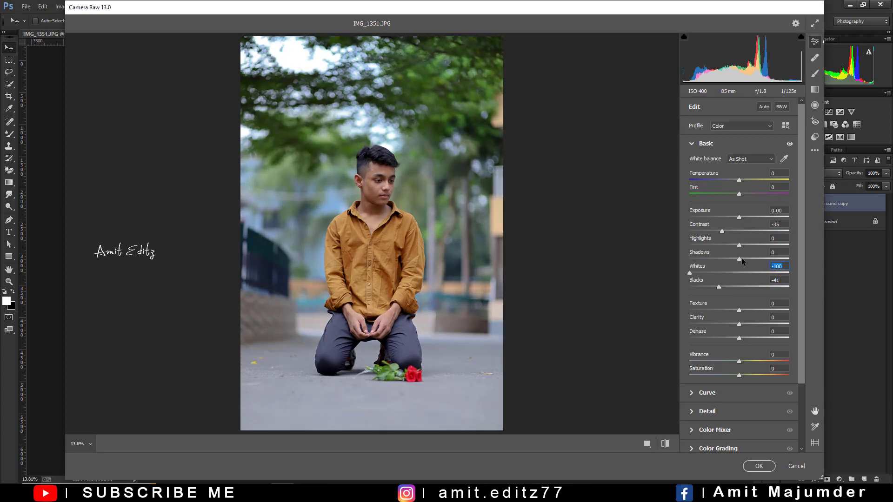
drag(741, 258, 730, 268)
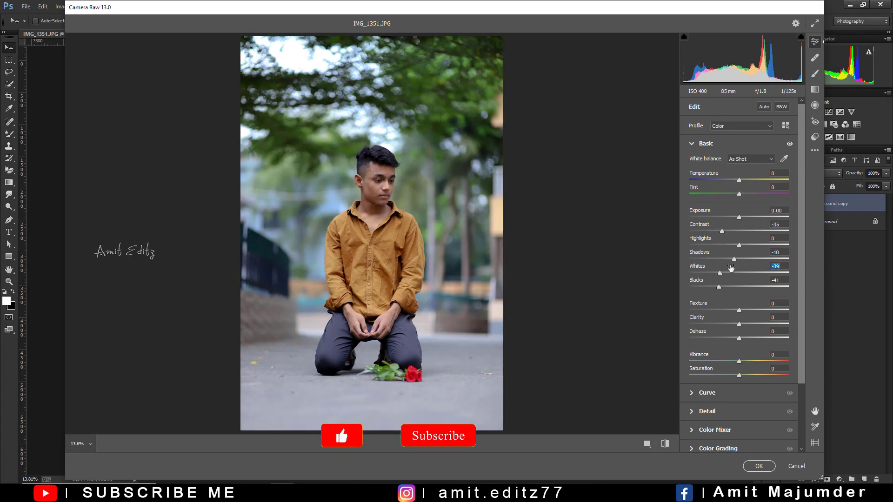
drag(734, 259, 743, 259)
click(752, 260)
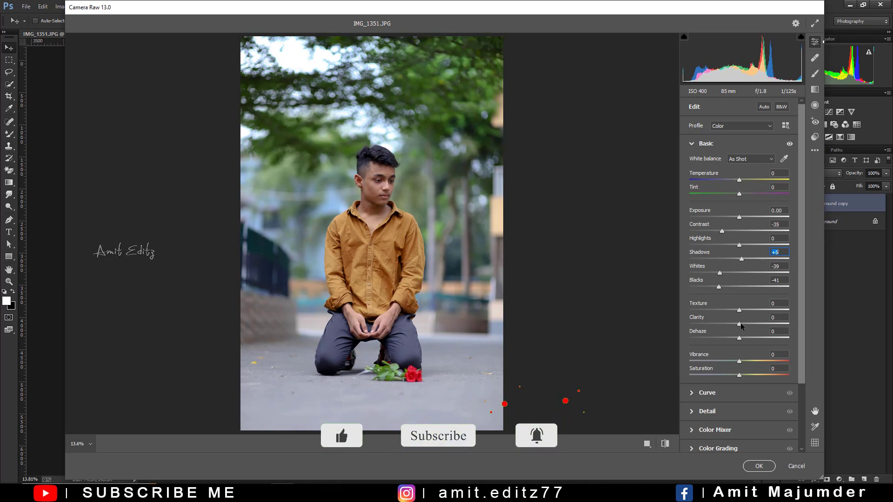
drag(739, 311, 715, 310)
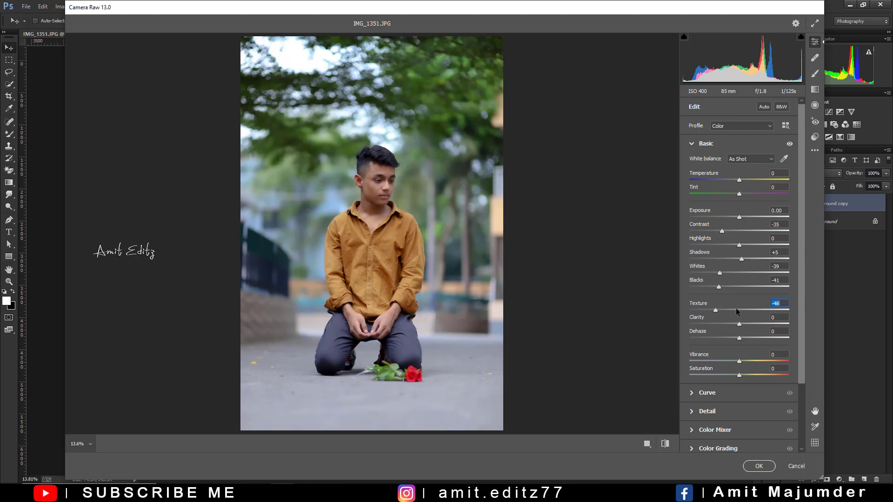
click(775, 310)
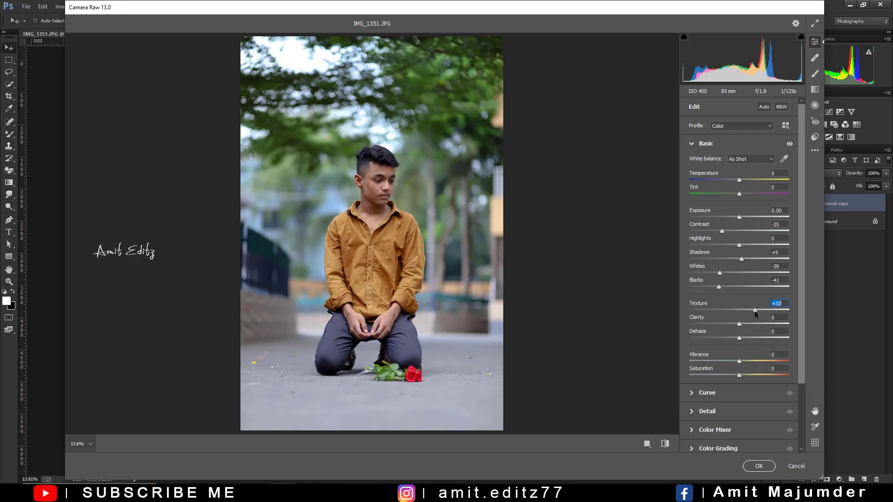
click(722, 429)
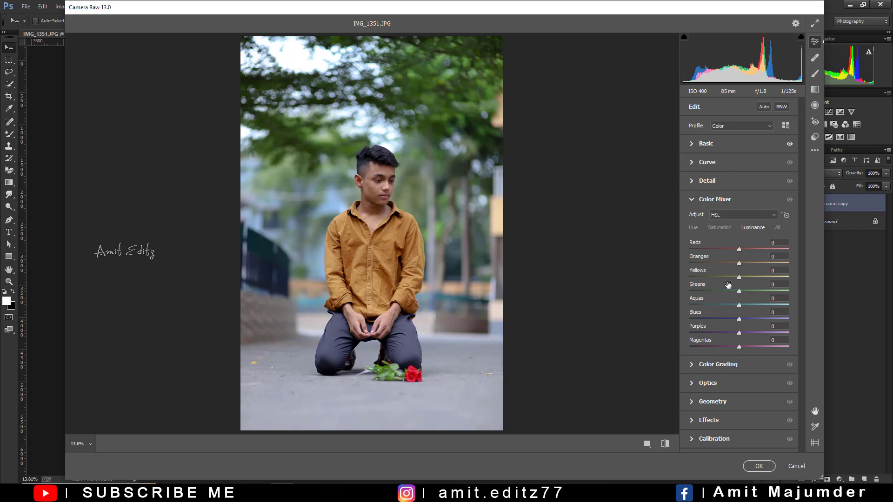
Step: Desaturate Greens, Aquas and Blues to -100 in the Color Mixer saturation sliders
click(696, 226)
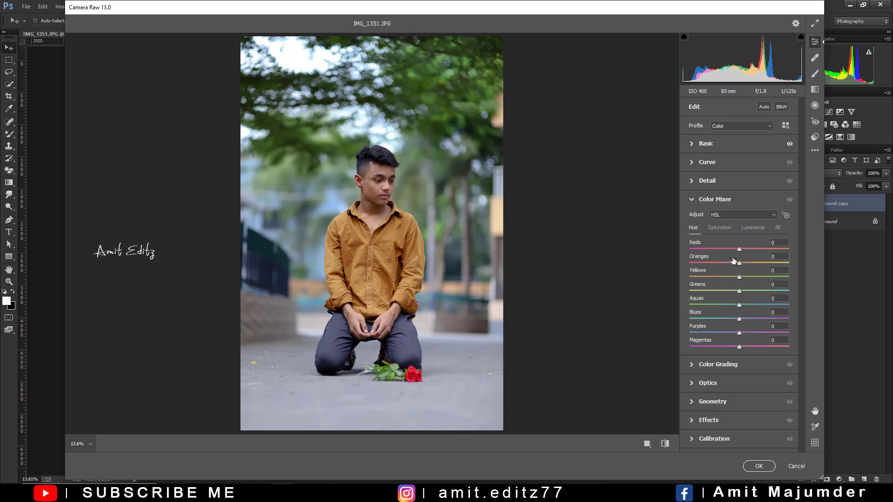
click(720, 227)
drag(738, 291, 651, 293)
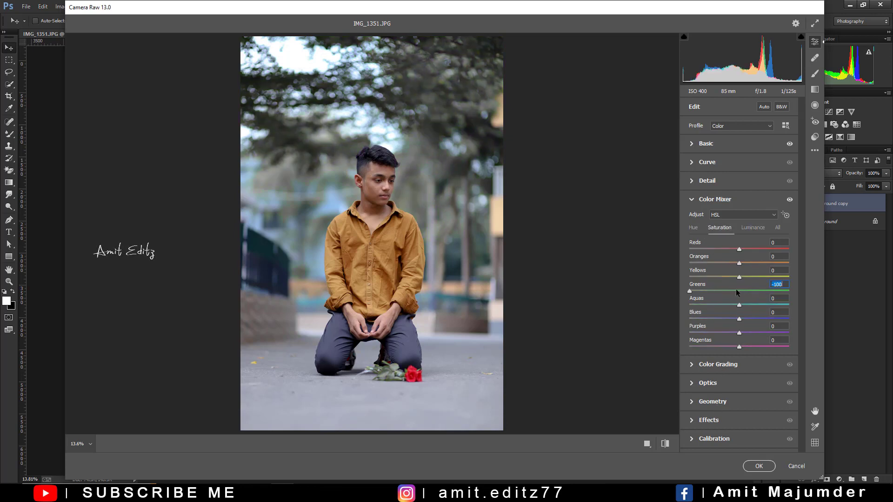
drag(739, 305, 666, 302)
drag(739, 277, 658, 280)
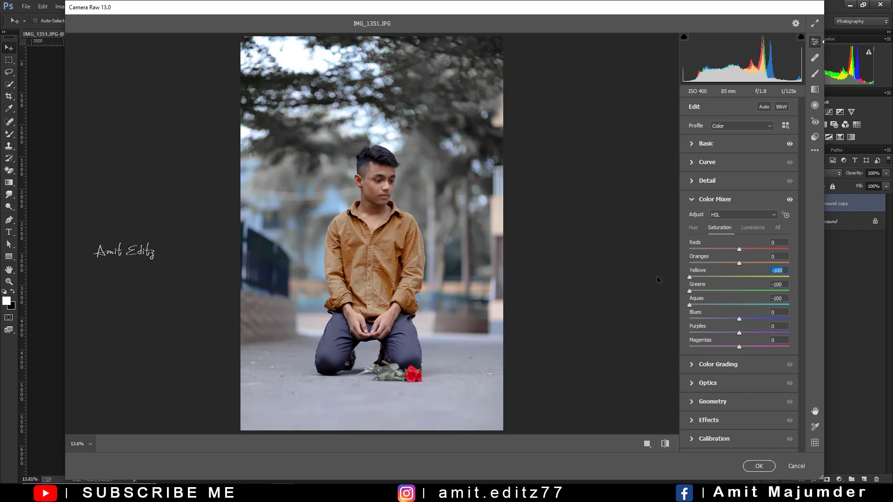
drag(739, 319, 642, 321)
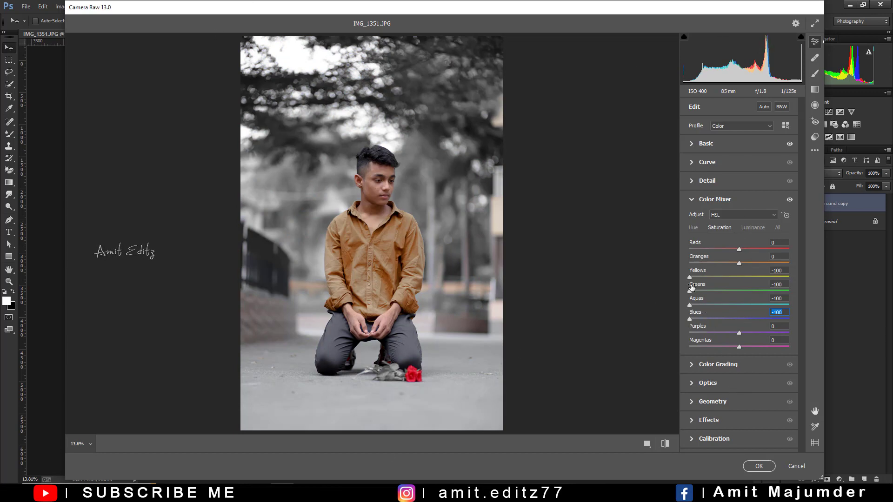
mouse_move(691, 278)
mouse_down()
mouse_move(743, 278)
mouse_move(756, 263)
mouse_up()
Step: Brighten Oranges luminance to +36 and reset Yellows saturation to 0
click(753, 227)
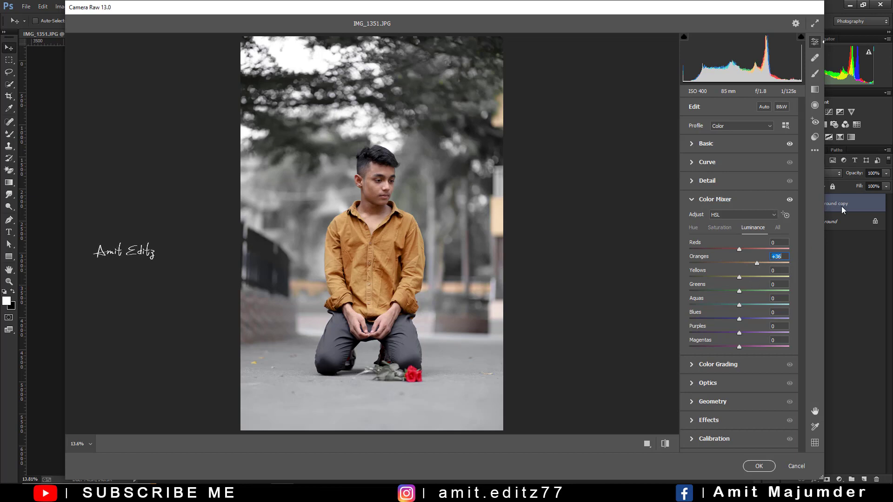
click(721, 227)
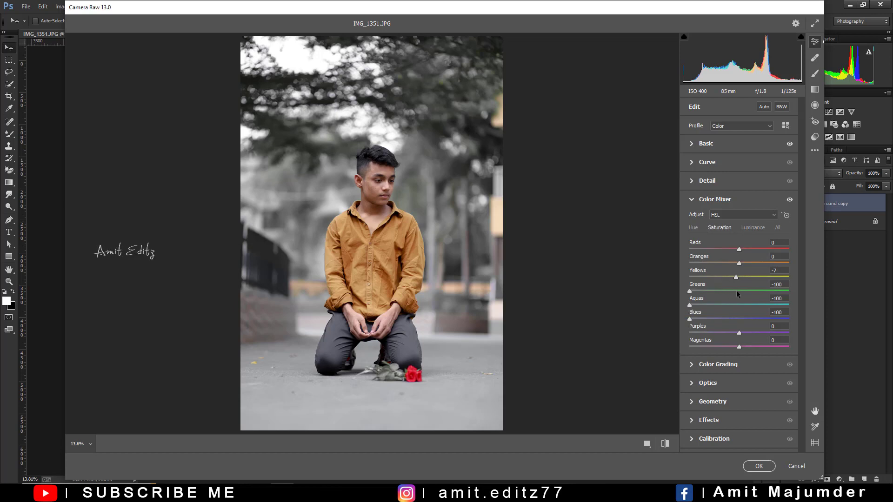
double_click(735, 276)
Step: Add a -25 vignette with Midpoint 42, Roundness -9 and Feather 62
click(708, 420)
drag(739, 315, 726, 313)
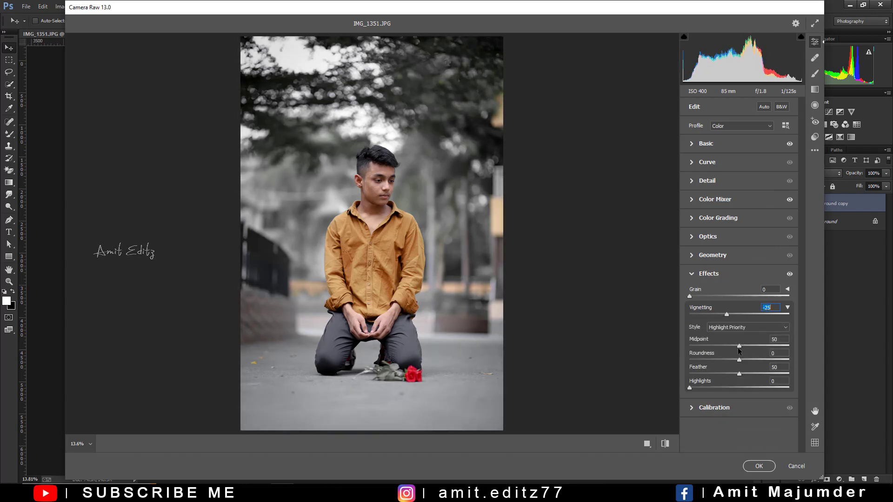
mouse_move(739, 346)
mouse_down()
mouse_move(731, 345)
mouse_move(734, 359)
mouse_move(750, 374)
mouse_up()
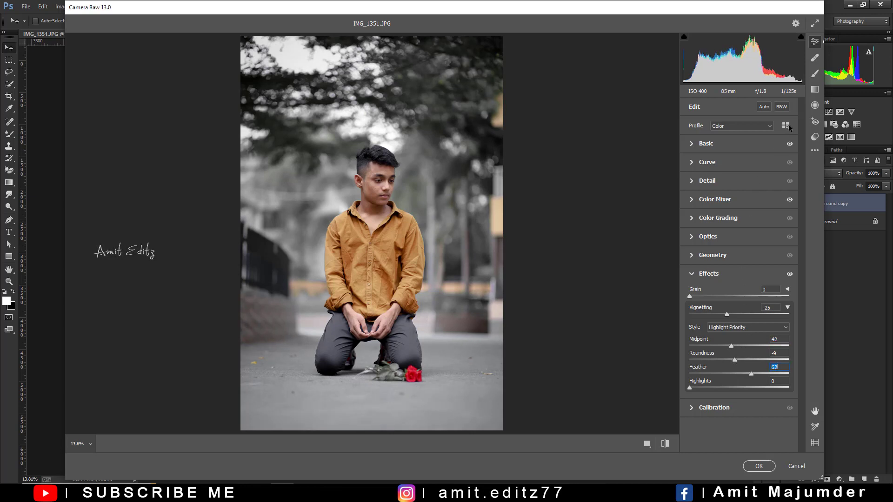
Step: Draw two darkening graduated filters from the lower-right and lower-left corners
click(815, 89)
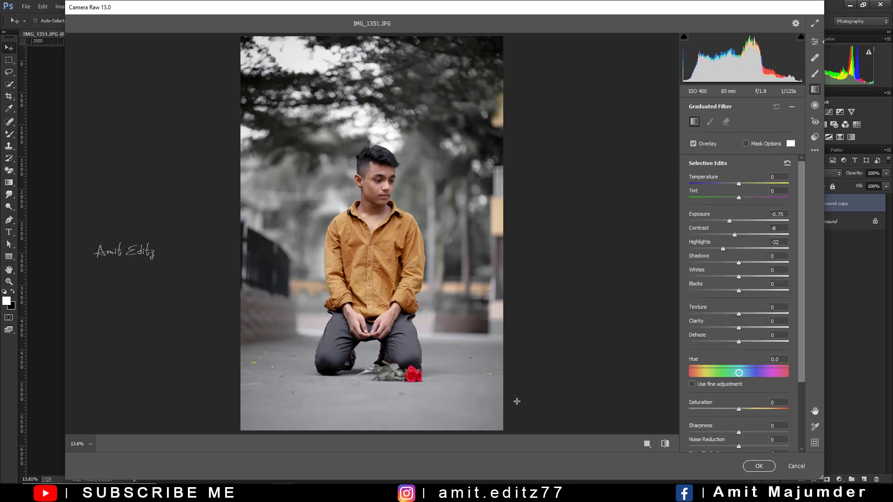
drag(516, 403, 419, 269)
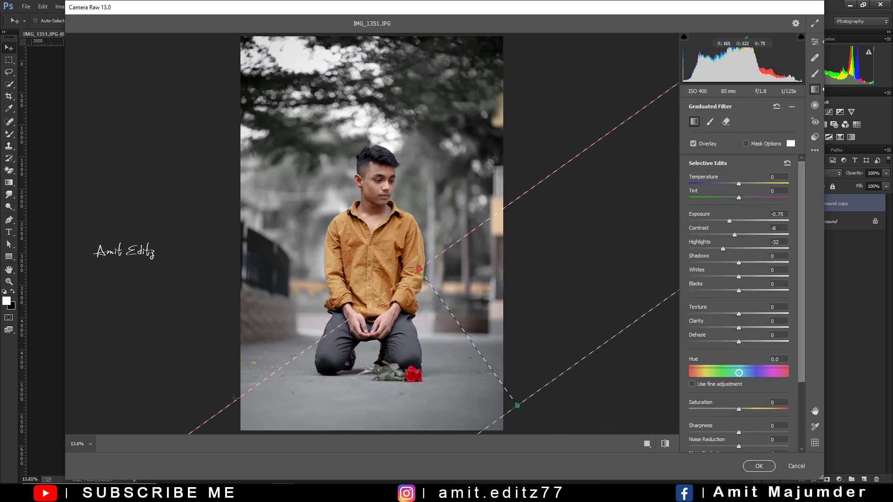
drag(203, 405, 333, 259)
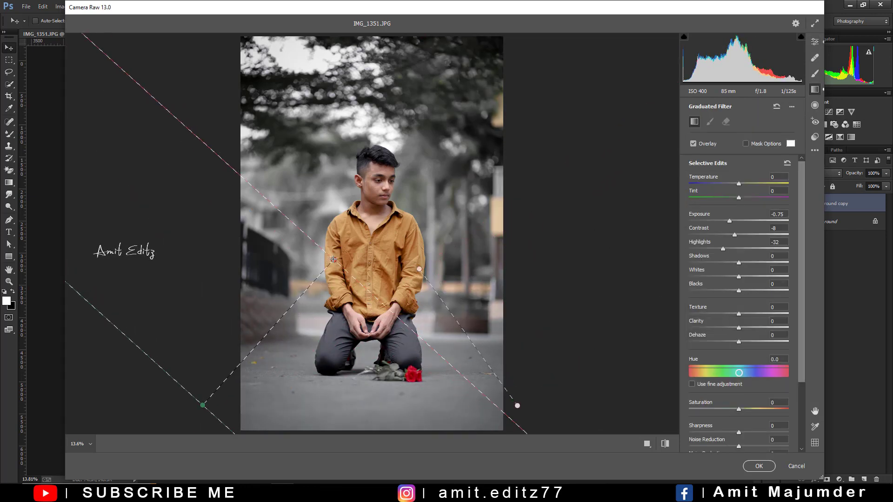
click(815, 41)
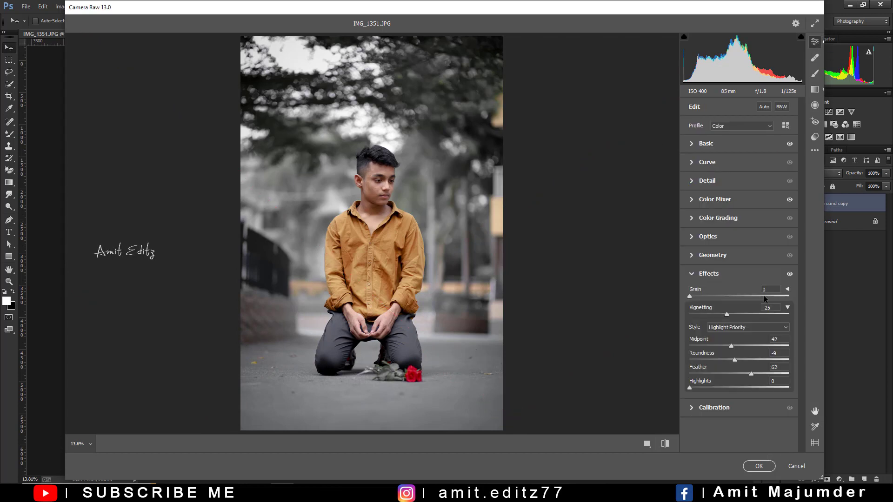
click(733, 218)
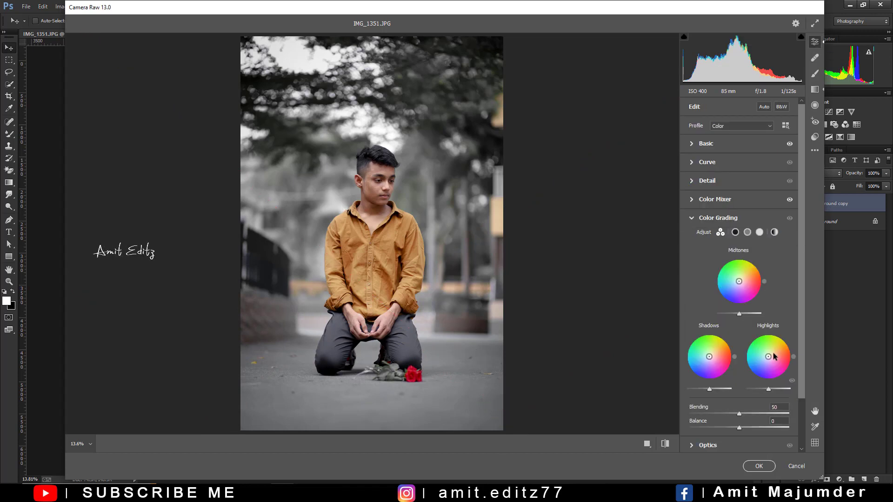
Step: Tint the shadows a cool blue-violet on the Shadows color wheel
mouse_move(709, 357)
mouse_down()
mouse_move(685, 364)
mouse_move(707, 353)
mouse_up()
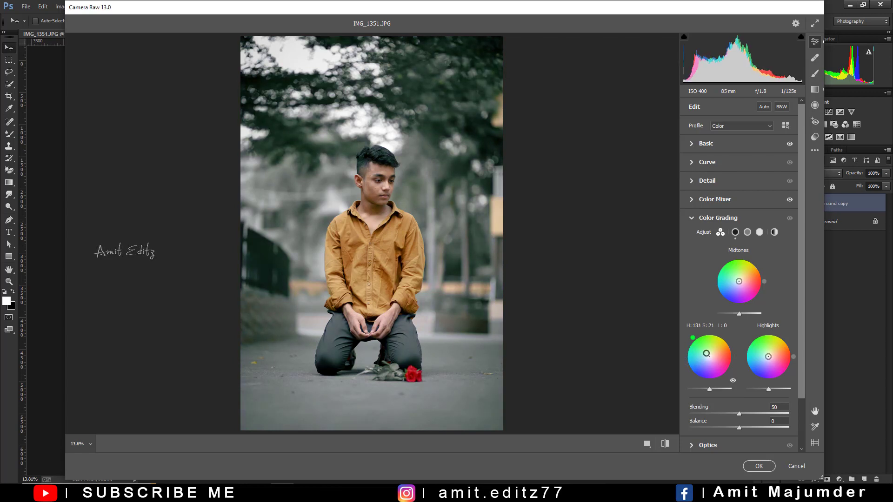
drag(706, 353, 710, 359)
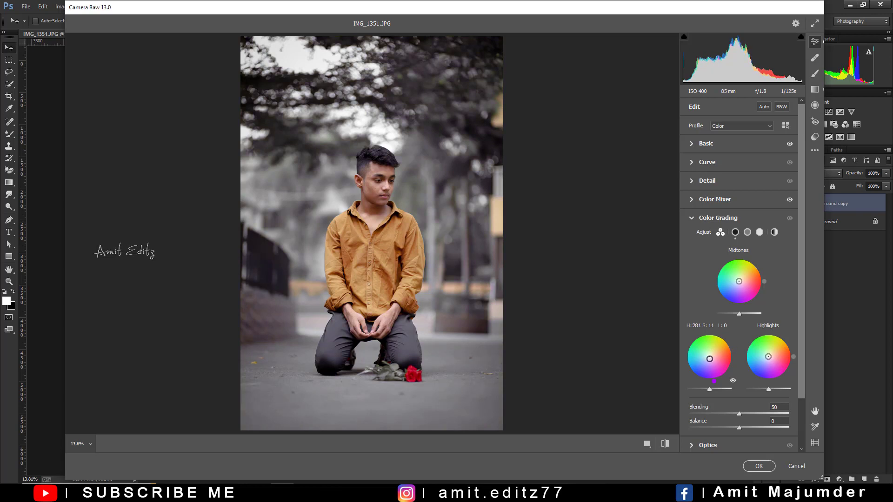
drag(709, 359, 710, 361)
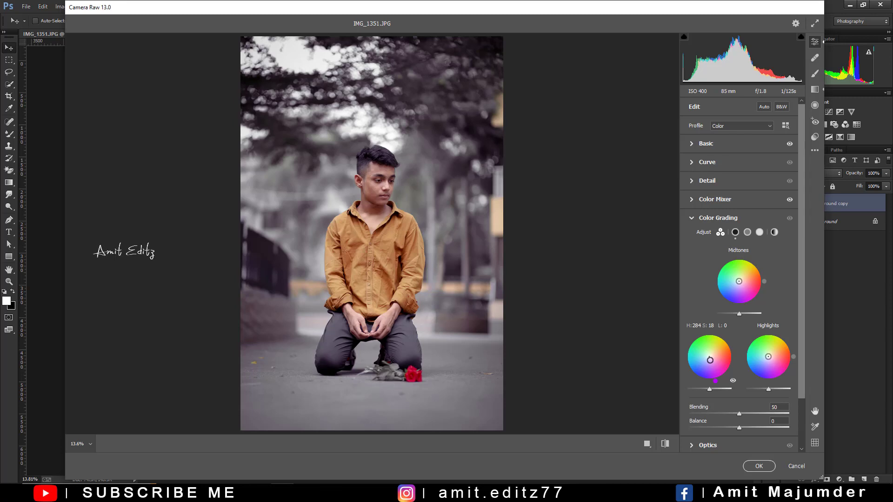
drag(710, 360, 708, 360)
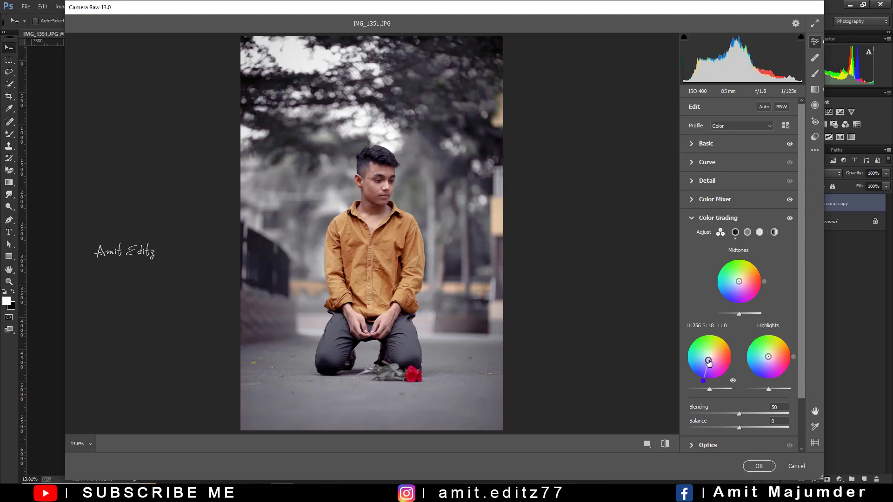
drag(708, 360, 707, 363)
drag(707, 362, 708, 361)
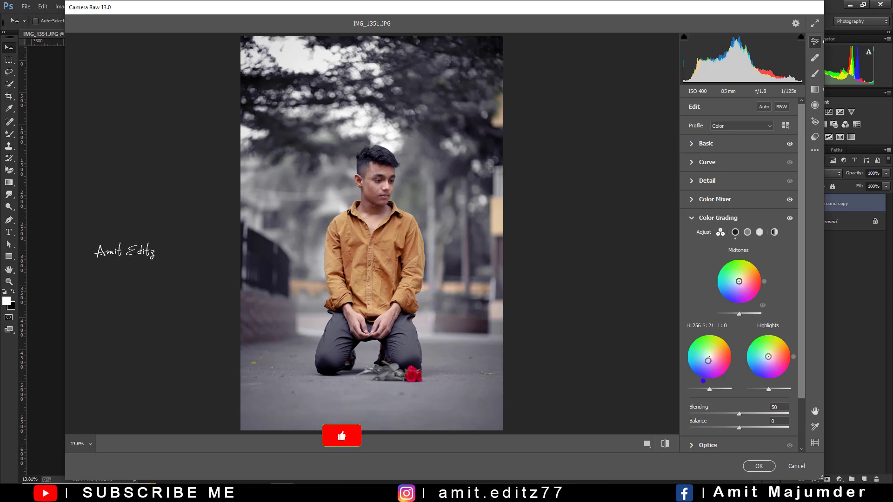
Step: Warm the midtones toward yellow and add a slight highlights tint
drag(739, 284, 741, 283)
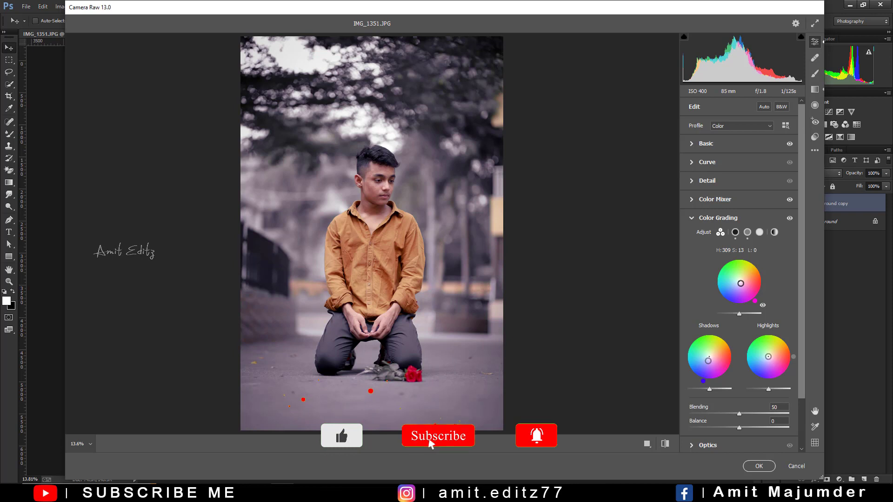
drag(740, 284, 742, 280)
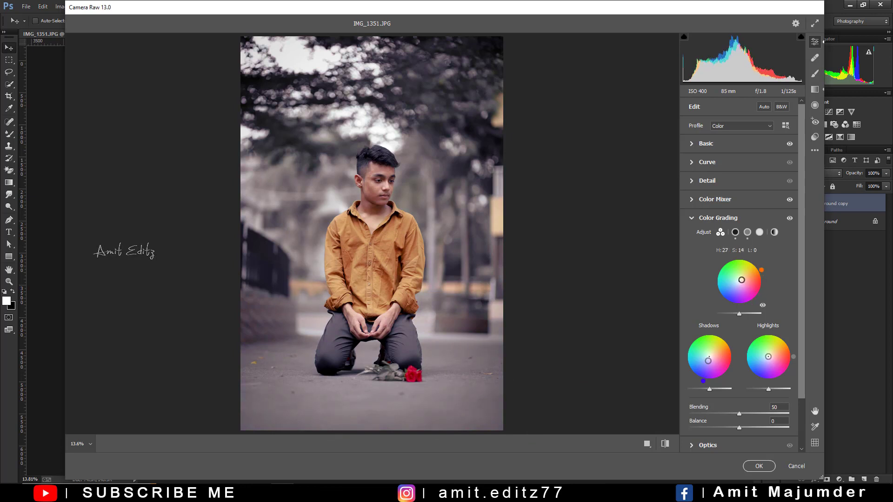
drag(741, 280, 740, 279)
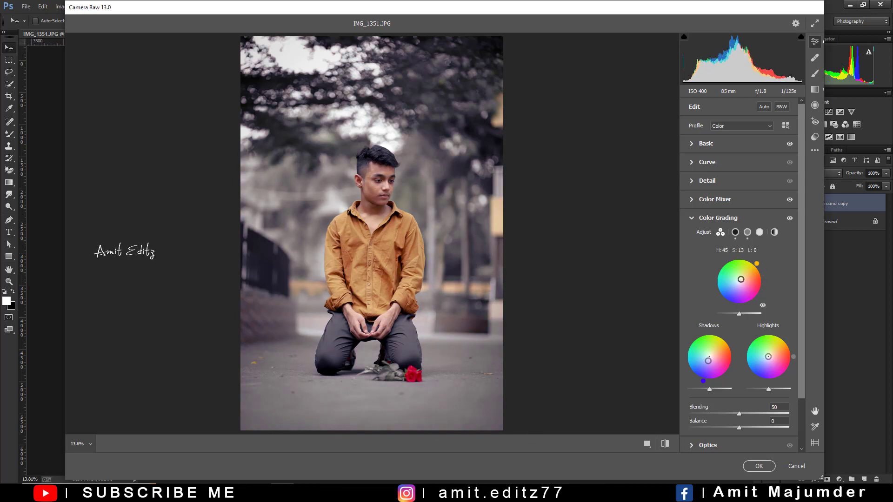
mouse_move(768, 357)
drag(768, 359, 777, 365)
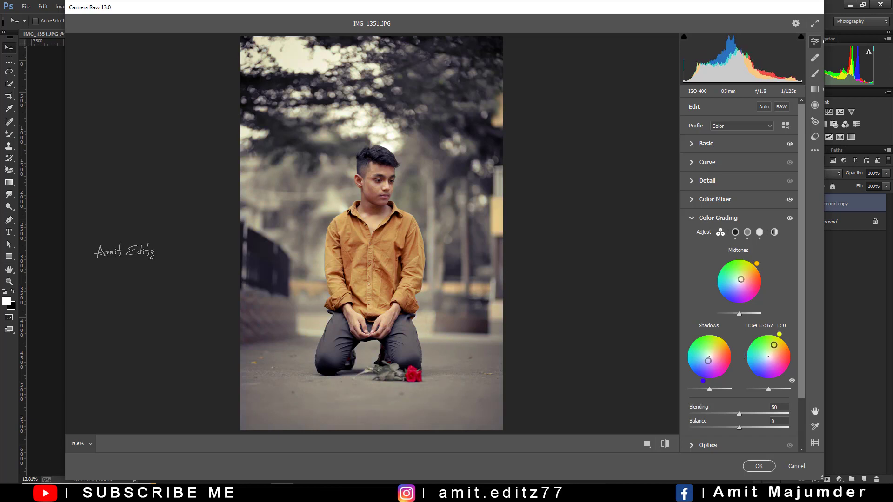
drag(776, 366, 768, 355)
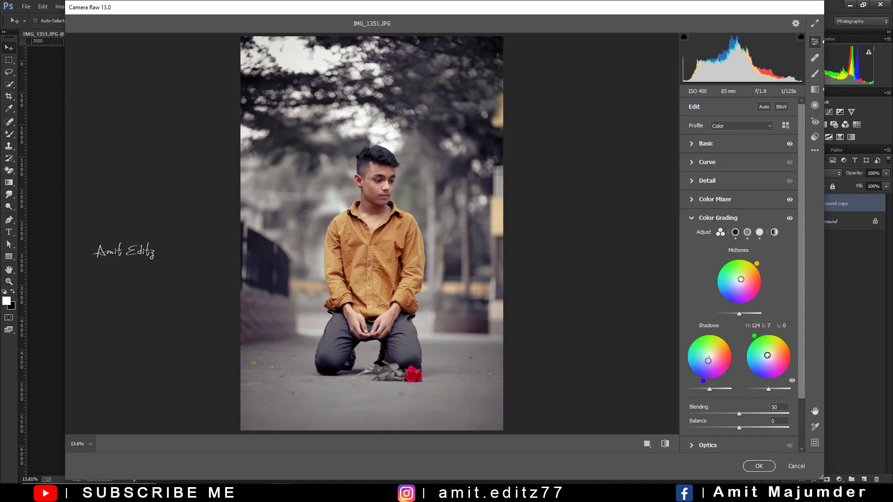
Step: Give the whole image a faint cool global tint (Hue 214, Saturation 7)
click(762, 218)
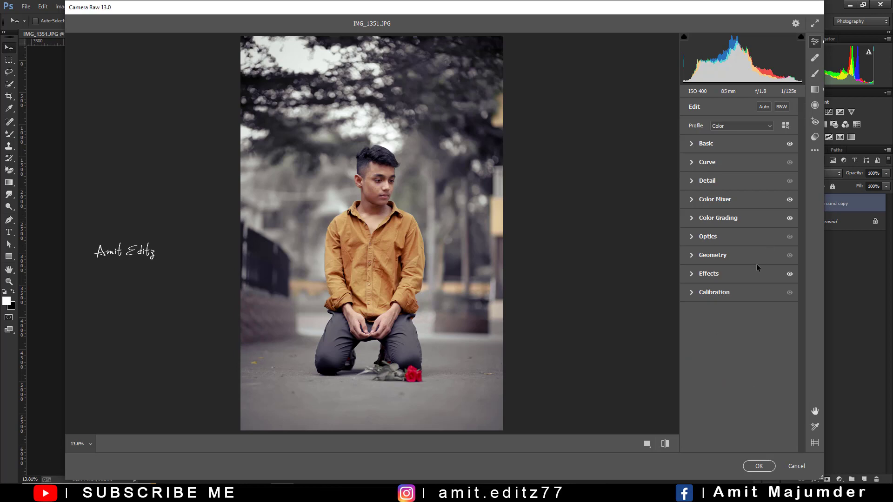
click(725, 200)
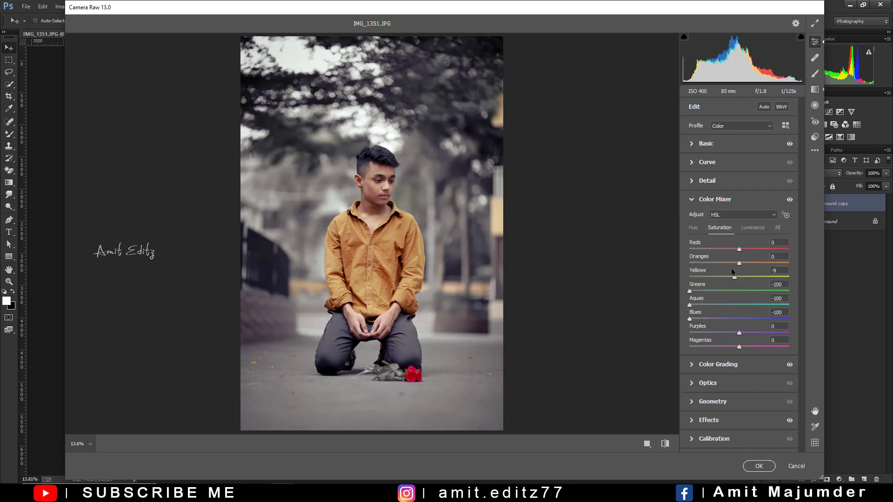
click(724, 365)
click(775, 233)
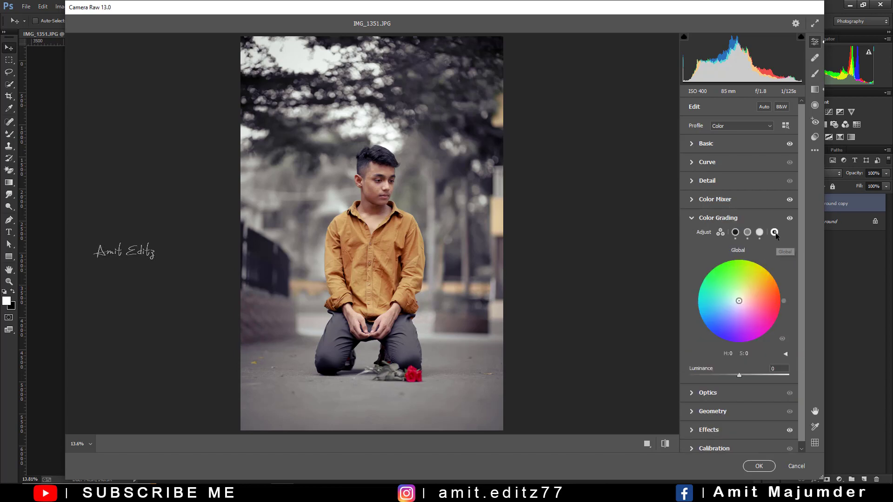
drag(739, 301, 736, 303)
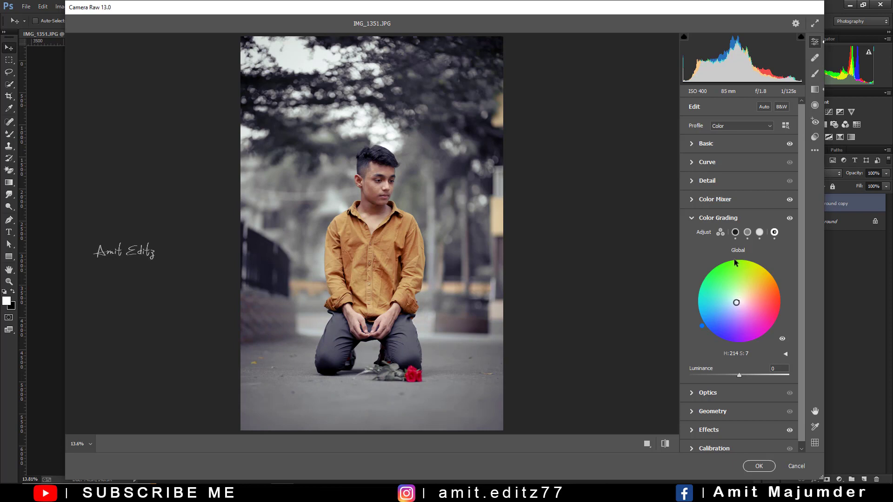
Step: Shift the shadow tint to a subtle teal at Hue 173, Saturation 8
click(735, 232)
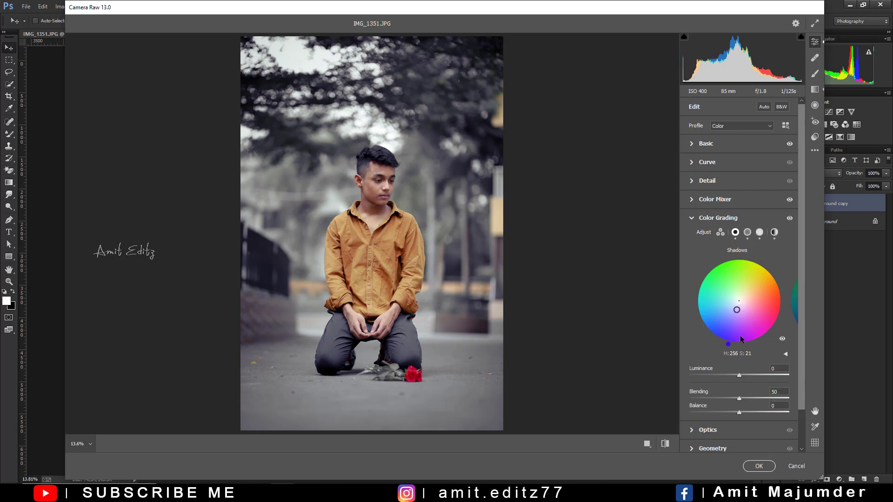
drag(742, 340, 733, 300)
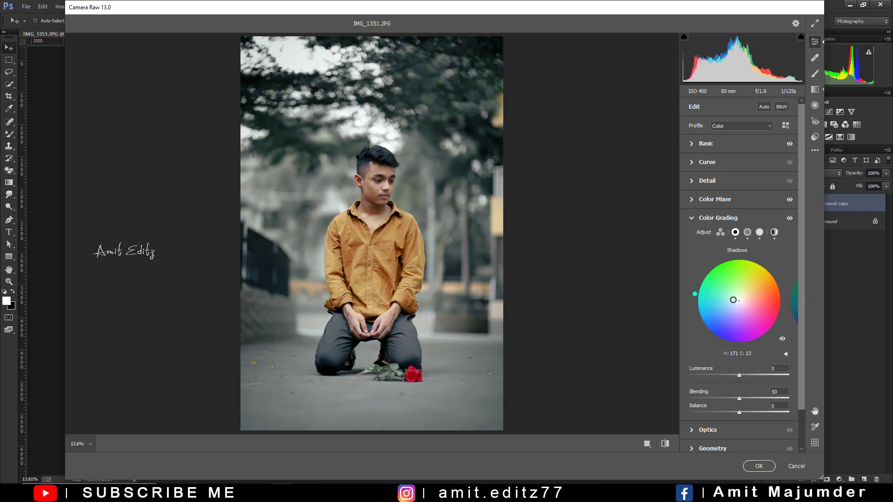
drag(733, 300, 735, 300)
scroll(752, 407, down, 2)
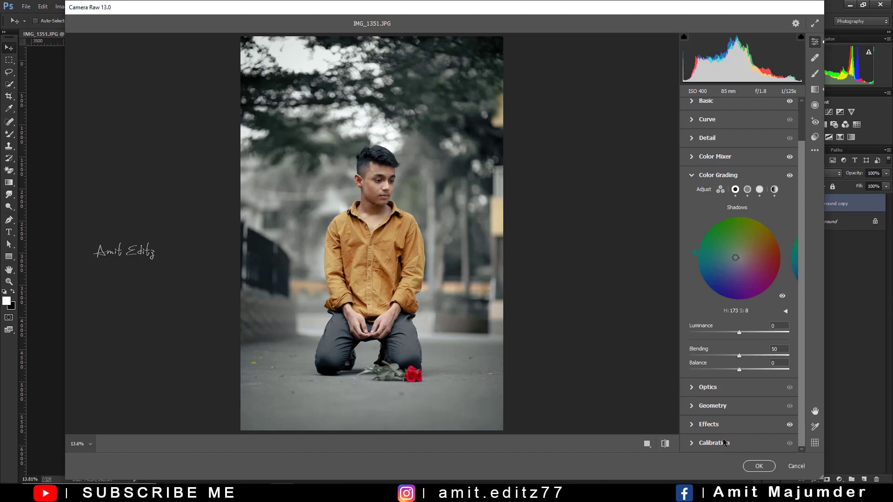
Step: Try Red, Blue and Green Primary adjustments in Calibration, resetting Red Primary Hue to 0
click(724, 443)
mouse_move(746, 345)
mouse_down()
mouse_move(762, 344)
mouse_move(691, 345)
mouse_up()
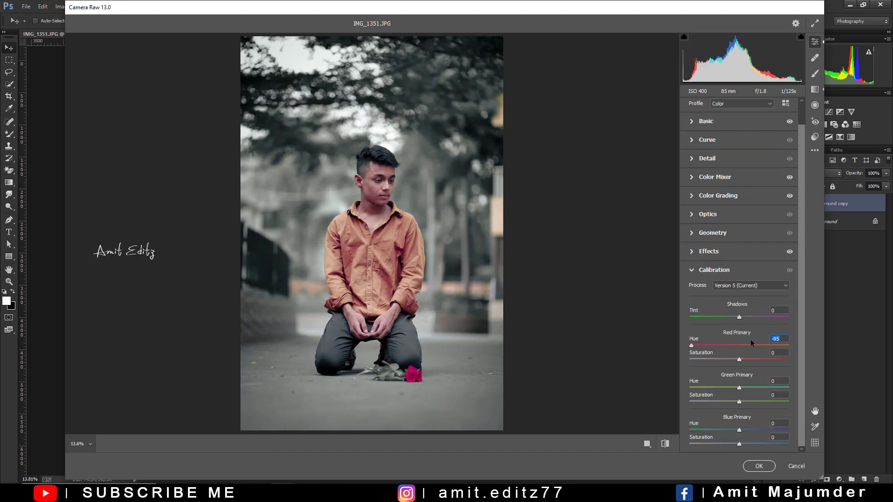
drag(751, 344, 805, 344)
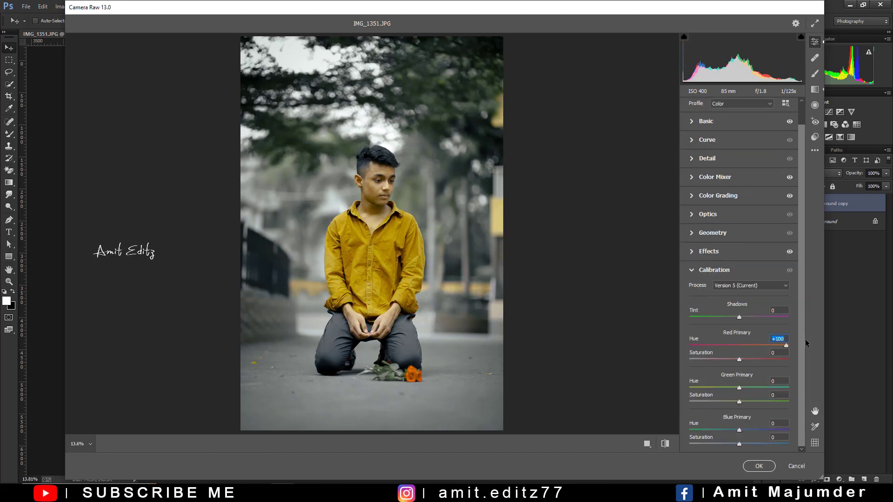
click(740, 344)
double_click(741, 343)
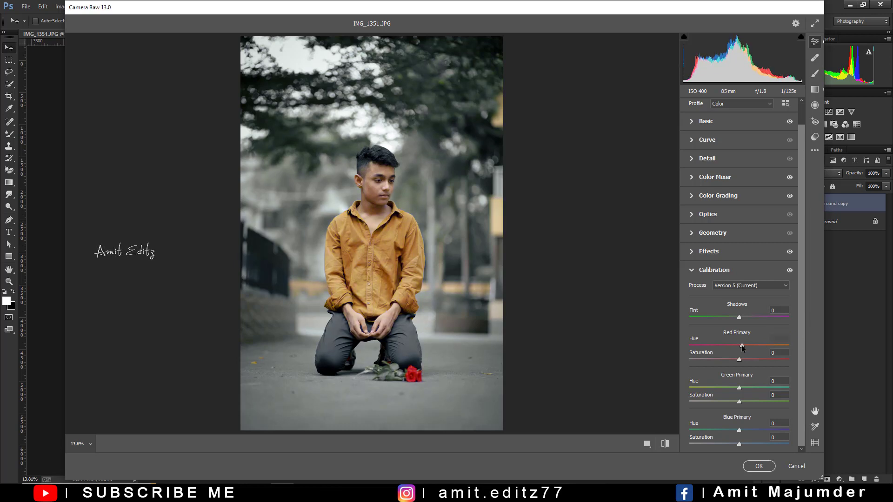
drag(740, 428, 709, 430)
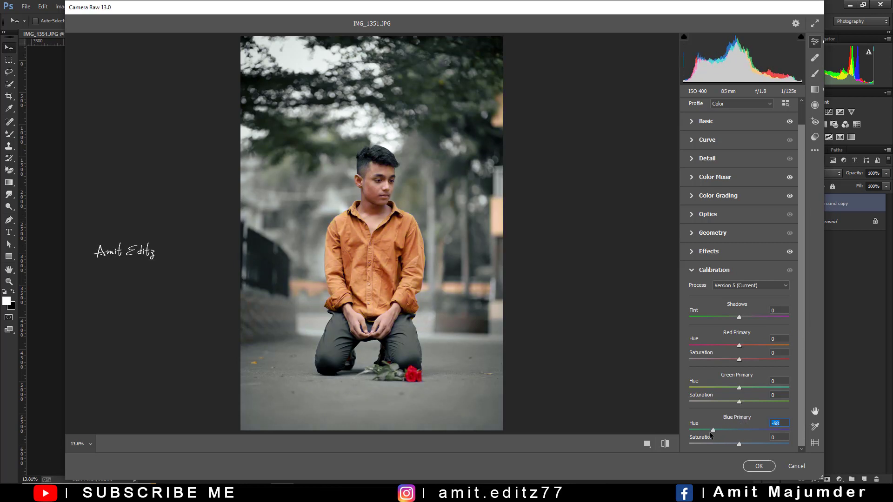
mouse_move(780, 431)
mouse_down()
mouse_move(674, 433)
mouse_move(732, 431)
mouse_up()
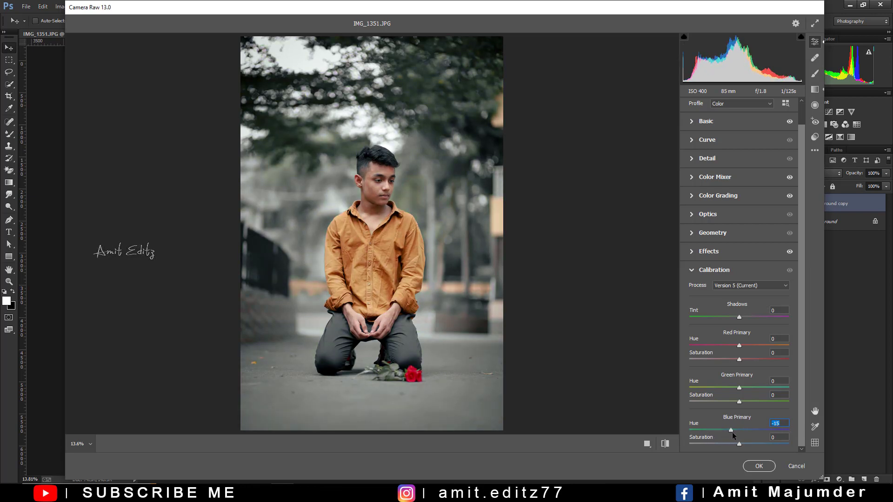
click(735, 443)
mouse_move(739, 400)
mouse_down()
mouse_move(785, 401)
mouse_move(728, 401)
mouse_move(752, 400)
mouse_move(691, 387)
mouse_move(811, 389)
mouse_up()
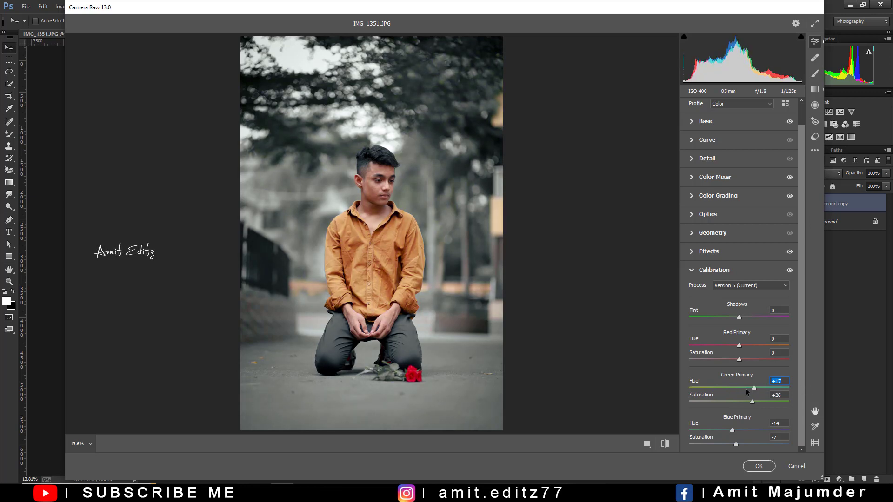
Step: Zero out the Green Primary hue and saturation values
drag(746, 389, 740, 389)
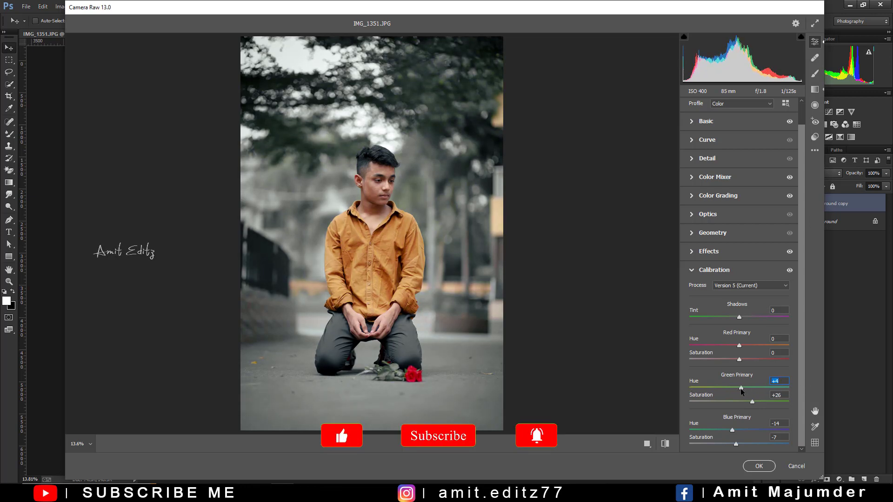
text(0)
key(Tab)
text(0)
key(Tab)
text(0)
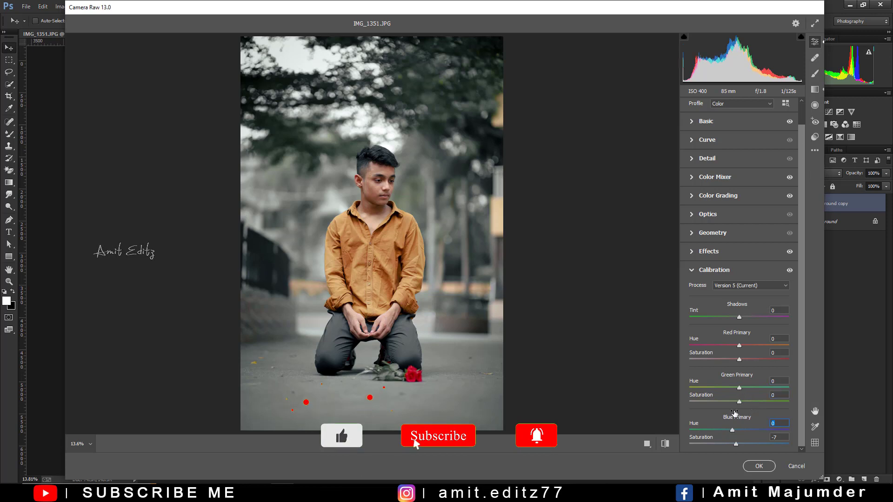
Step: Set Red Primary Hue to +8 and Blue Primary Hue to -17
drag(739, 346, 743, 345)
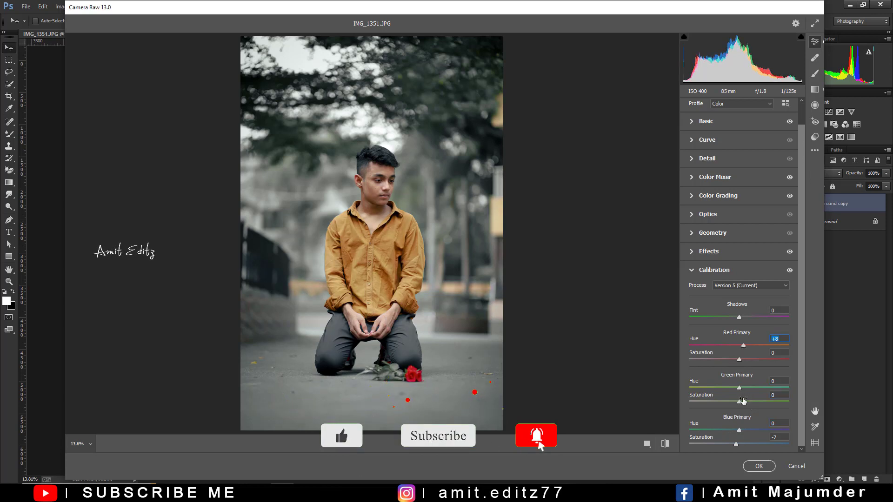
drag(739, 430, 731, 429)
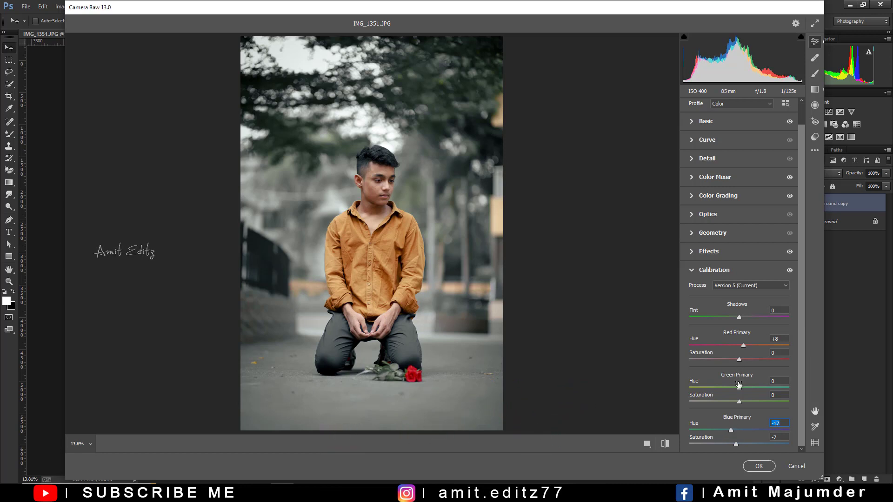
mouse_move(738, 388)
mouse_down()
mouse_move(768, 387)
mouse_move(742, 384)
mouse_up()
Step: Set Temperature +4, reset Tint to 0, and raise Vibrance to +4
click(707, 123)
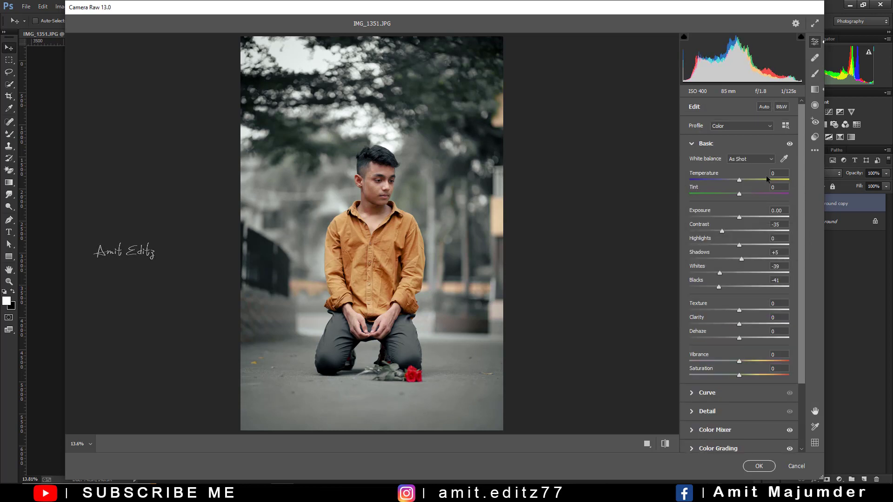
mouse_move(743, 181)
mouse_down()
mouse_move(732, 181)
mouse_move(744, 182)
mouse_move(745, 194)
mouse_move(729, 192)
mouse_move(741, 191)
mouse_up()
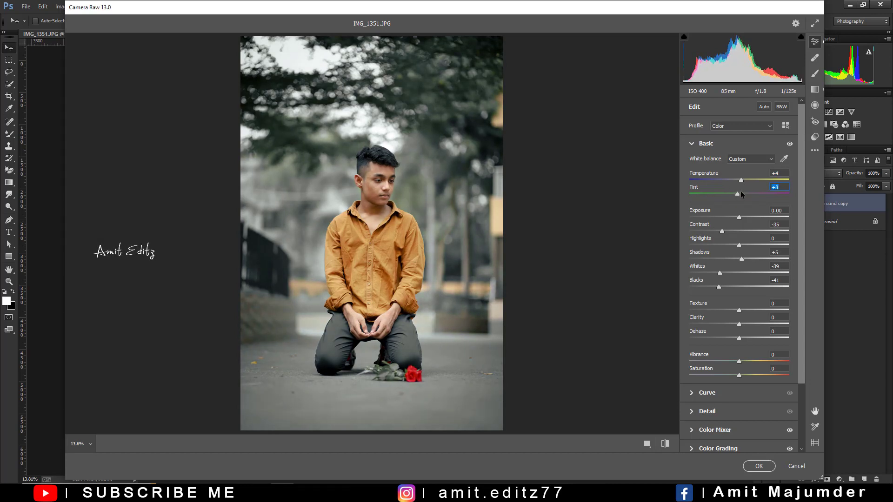
double_click(741, 191)
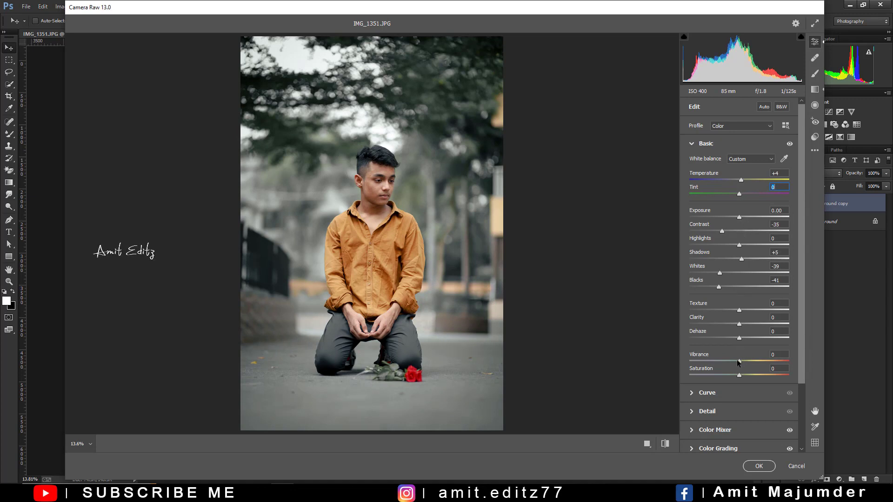
mouse_move(757, 360)
mouse_down()
mouse_move(791, 362)
mouse_move(740, 363)
mouse_move(739, 378)
mouse_up()
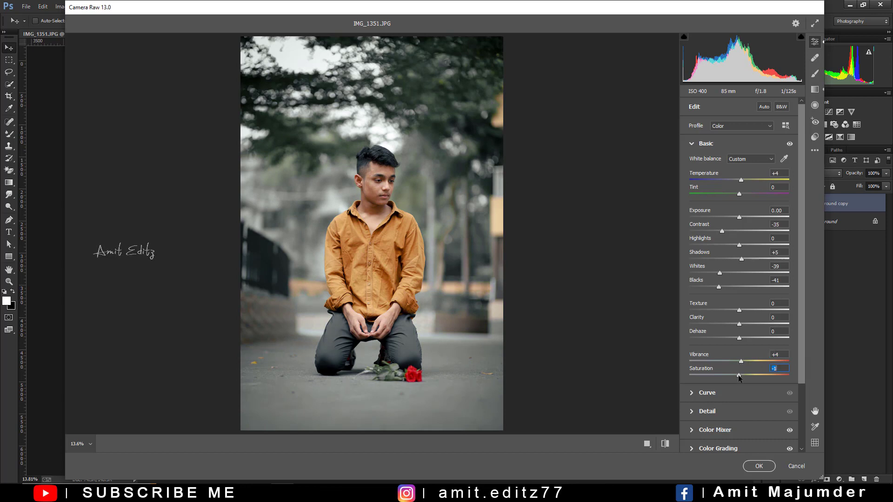
Step: Lower Purples saturation to -77 and Magentas to -100 in the Color Mixer
click(732, 429)
drag(744, 333, 665, 342)
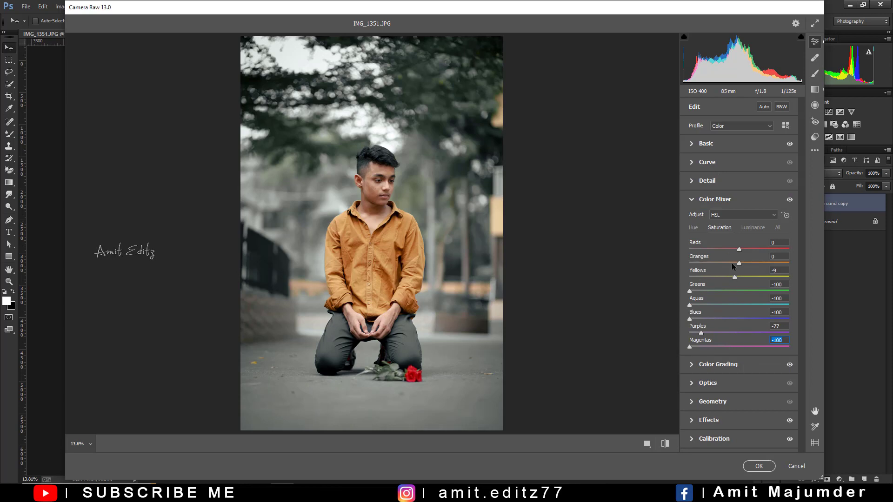
click(752, 226)
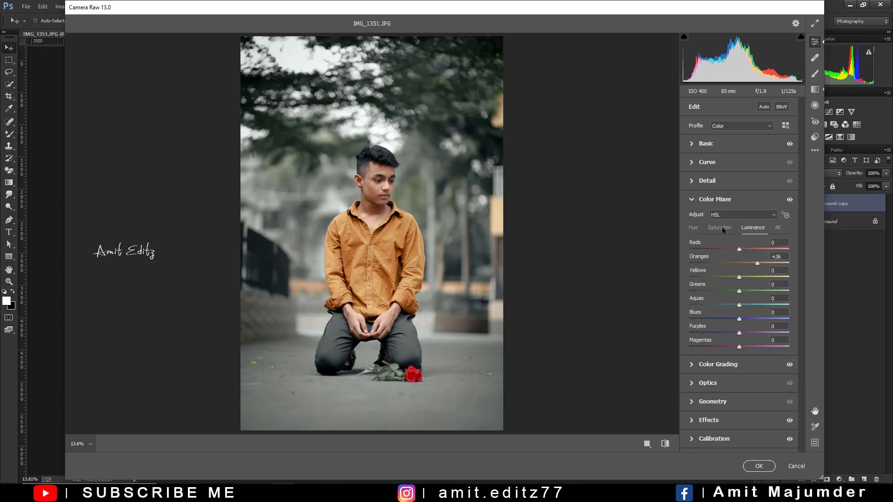
Step: Set the Detail Sharpening amount to 18
click(711, 186)
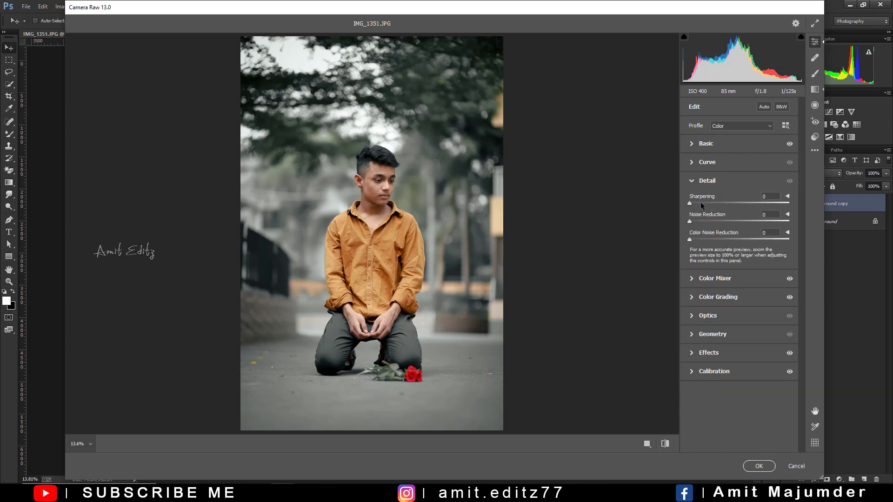
drag(701, 202, 701, 203)
click(726, 292)
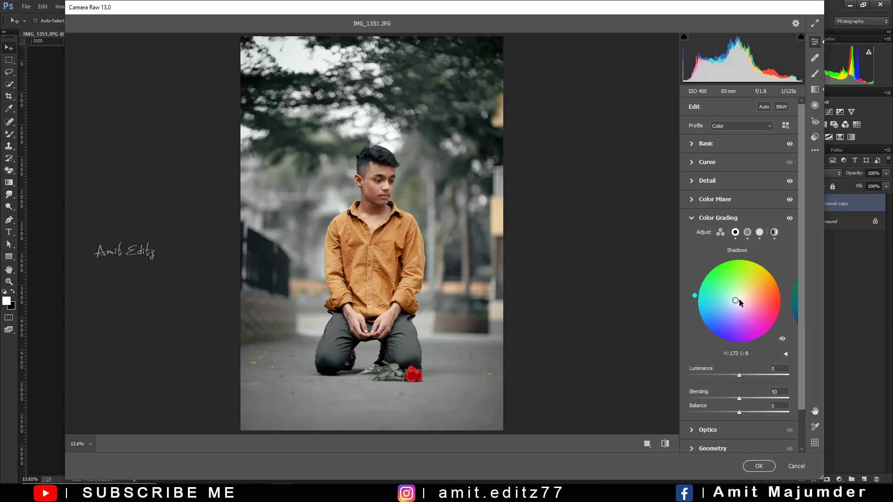
Step: Tint the shadows toward cyan, darken their luminance, and set Blending to 46
drag(738, 300, 735, 300)
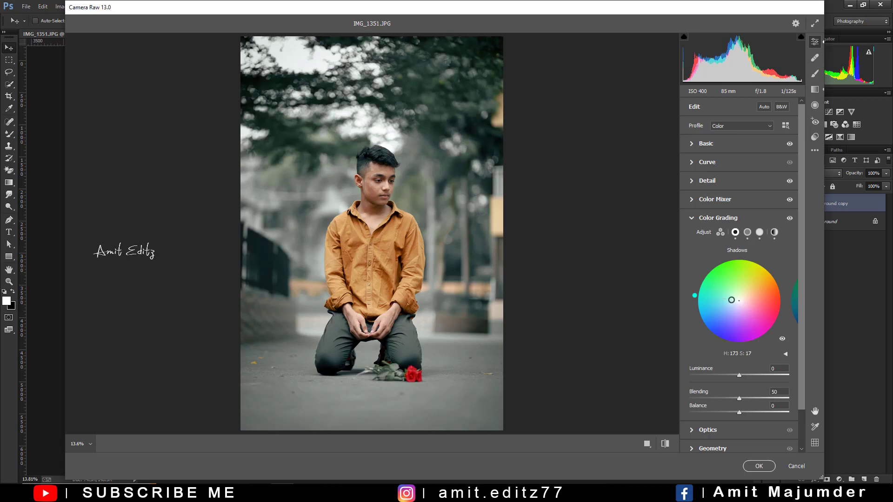
drag(731, 300, 733, 300)
mouse_move(739, 375)
mouse_down()
mouse_move(719, 376)
mouse_move(773, 376)
mouse_move(733, 375)
mouse_move(724, 398)
mouse_move(790, 396)
mouse_up()
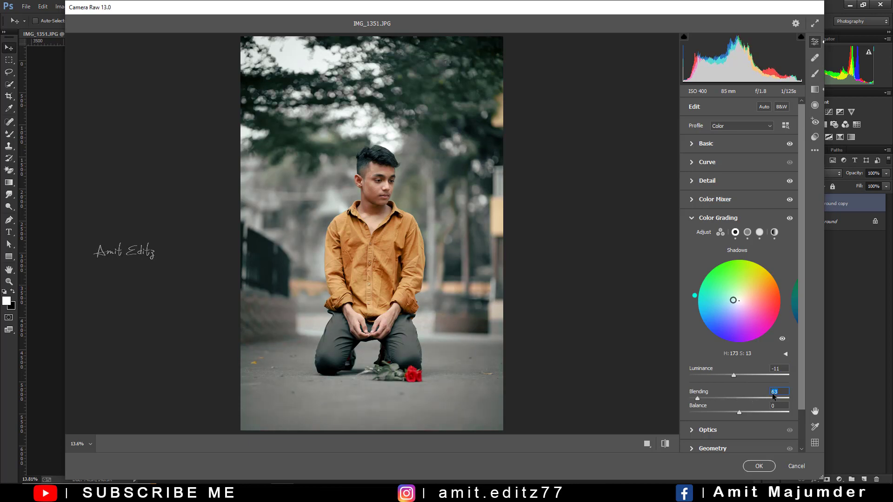
drag(735, 396, 735, 397)
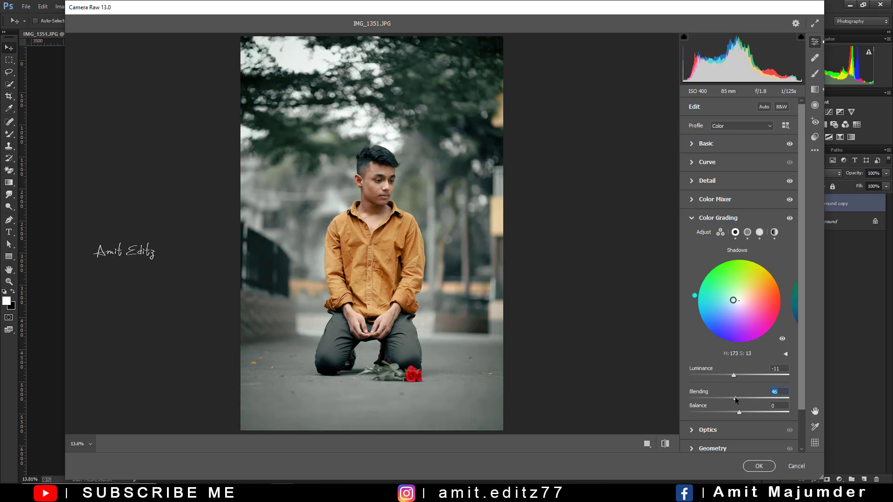
Step: Adjust the midtones luminance and darken the highlights luminance
click(748, 232)
mouse_move(739, 374)
mouse_down()
mouse_move(780, 378)
mouse_move(743, 380)
mouse_up()
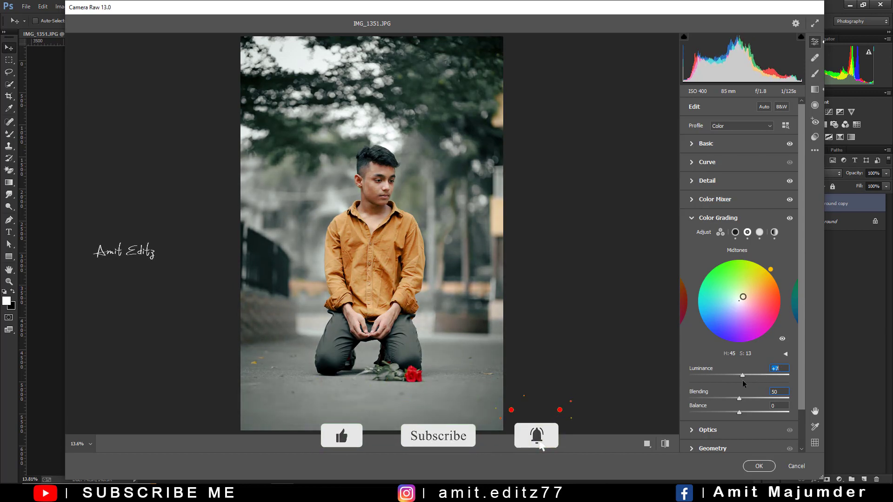
click(758, 232)
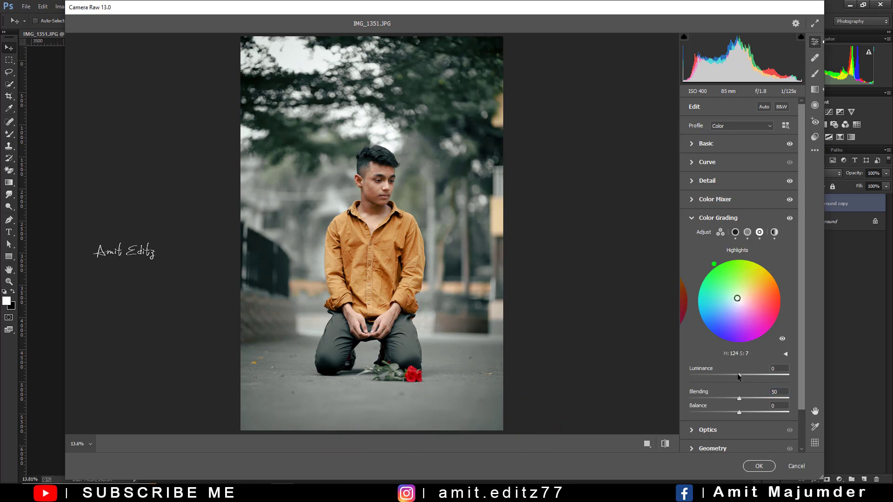
mouse_move(738, 374)
mouse_down()
mouse_move(685, 375)
mouse_move(728, 376)
mouse_up()
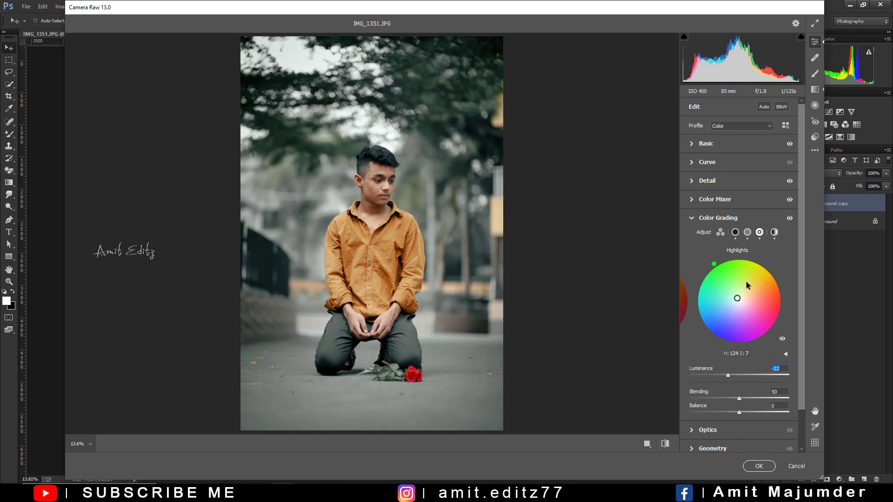
Step: Keep global luminance at 0 and add a faint green global tint (Hue 104, Saturation 4)
click(774, 232)
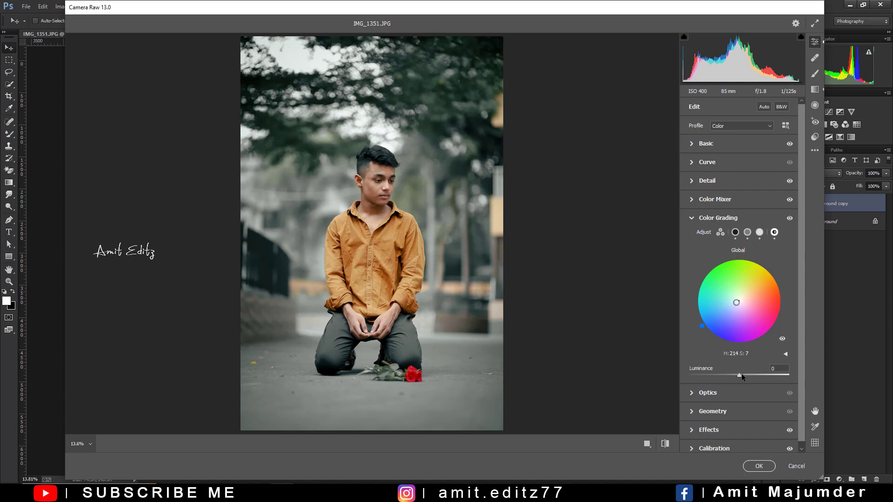
drag(727, 375, 790, 375)
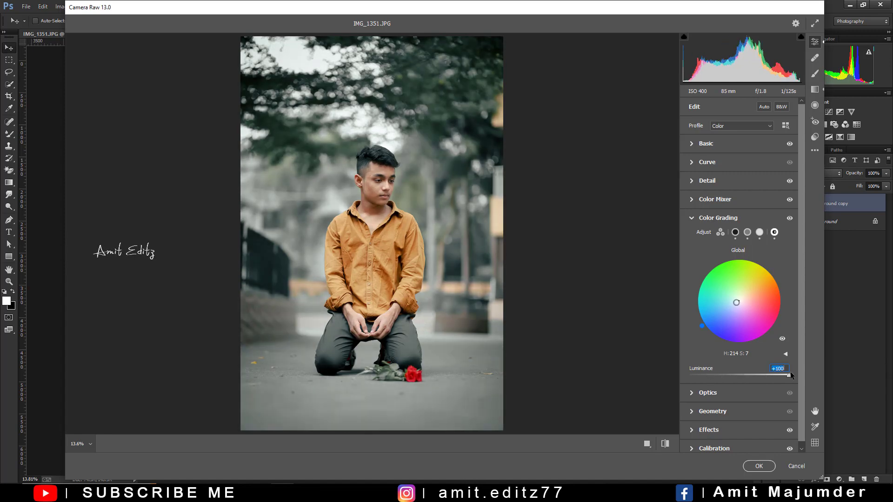
double_click(758, 375)
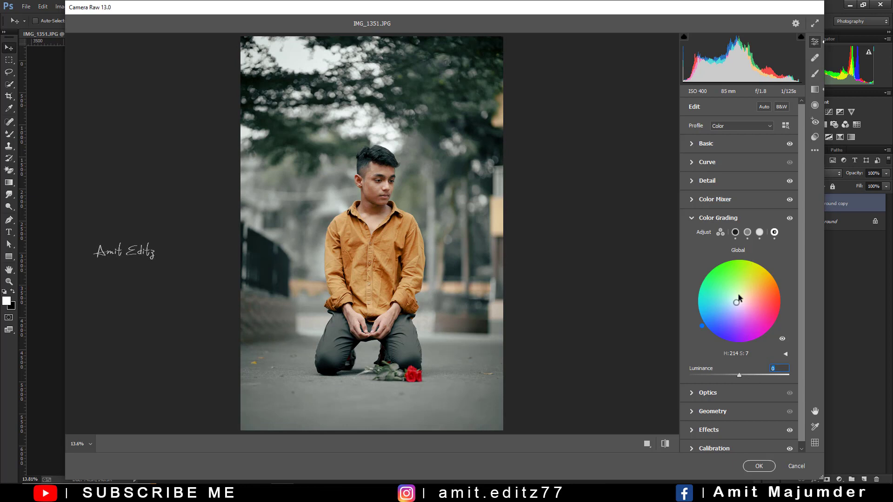
drag(739, 298, 739, 299)
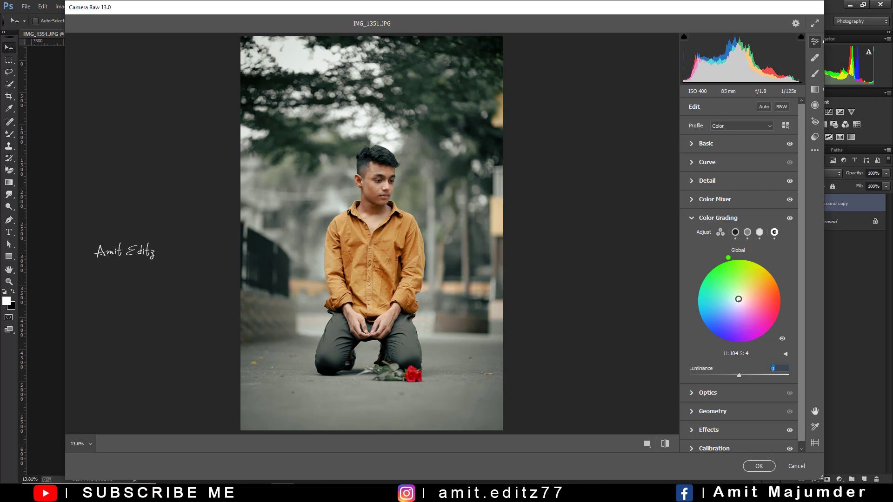
Step: Darken the edge vignette to -34 and compare the result with the original
click(722, 432)
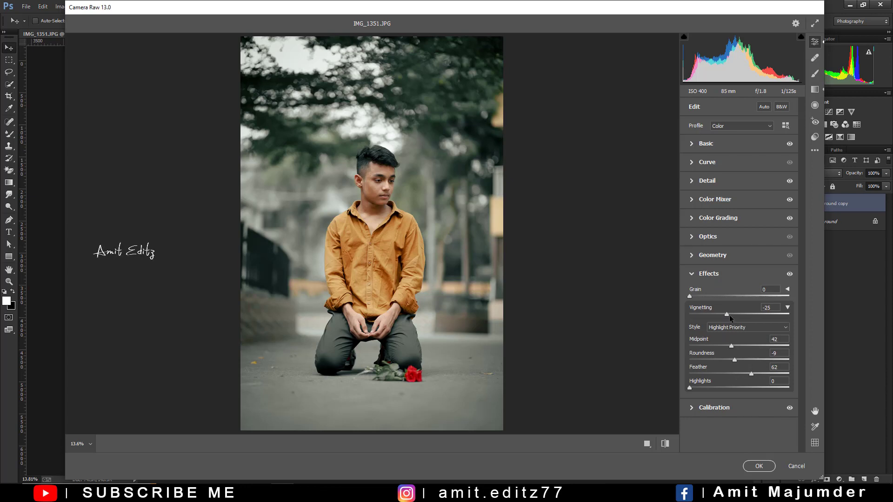
drag(729, 314, 722, 315)
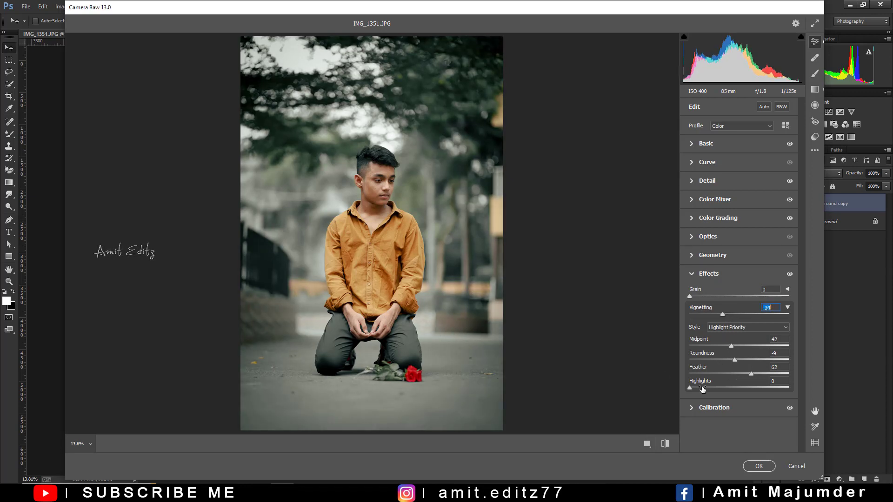
click(665, 444)
click(663, 445)
click(663, 445)
Step: Set Greens luminance to -36 and Greens saturation to -100 in the Color Mixer
click(728, 199)
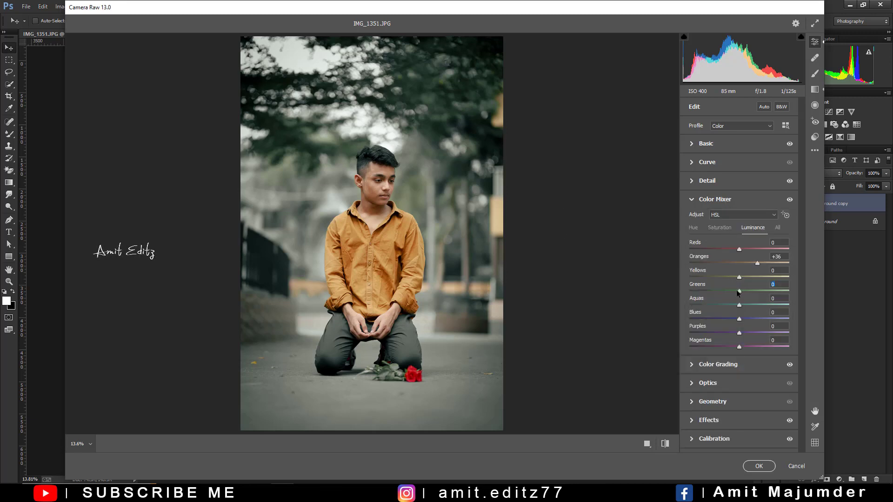
drag(722, 290, 722, 291)
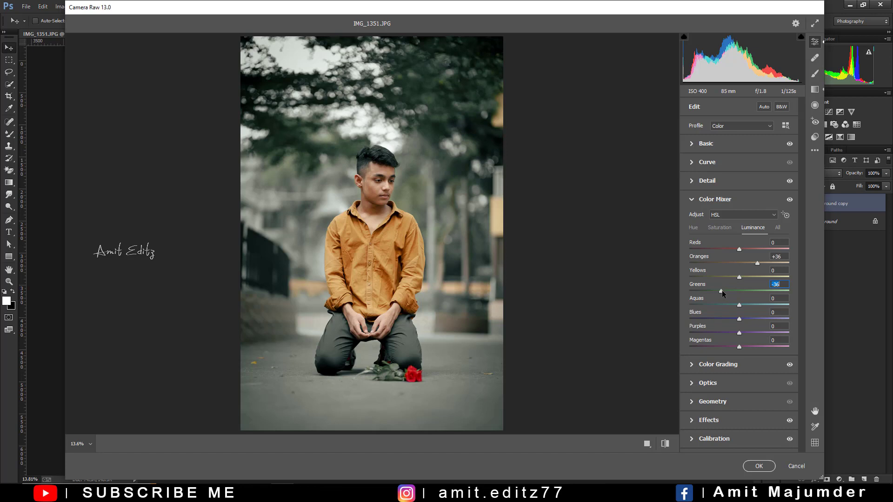
click(721, 228)
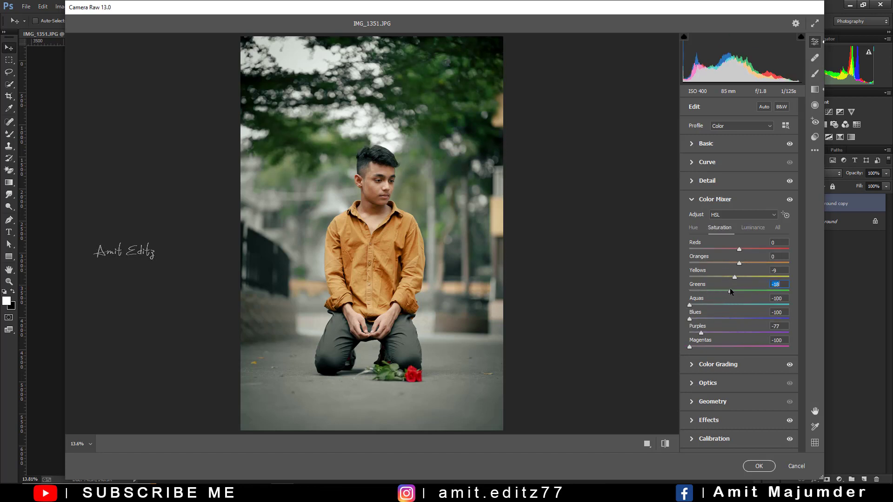
drag(728, 288, 685, 287)
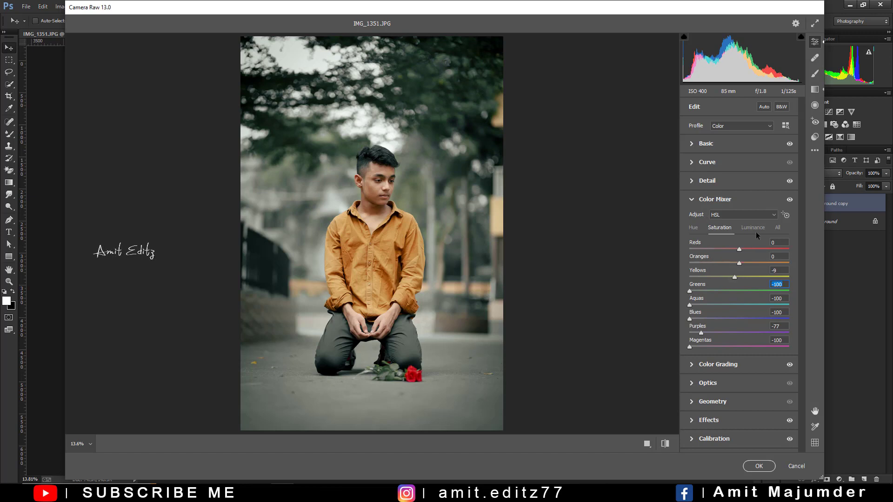
Step: Save all Camera Raw settings to the Desktop as the .xmp preset 'New daerk moody color effect preset'
click(814, 150)
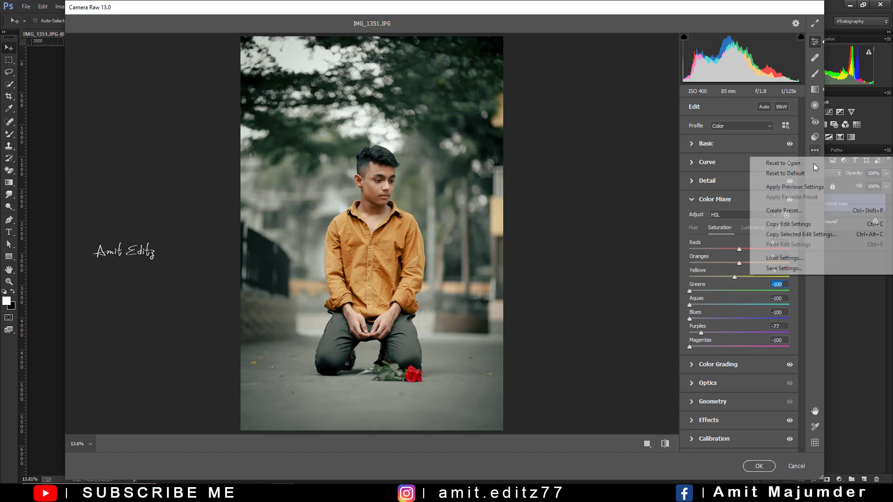
click(786, 268)
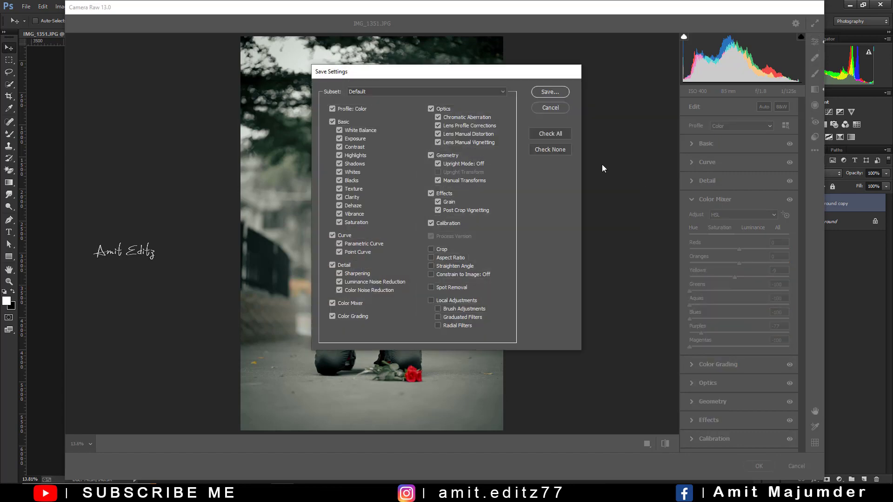
click(561, 93)
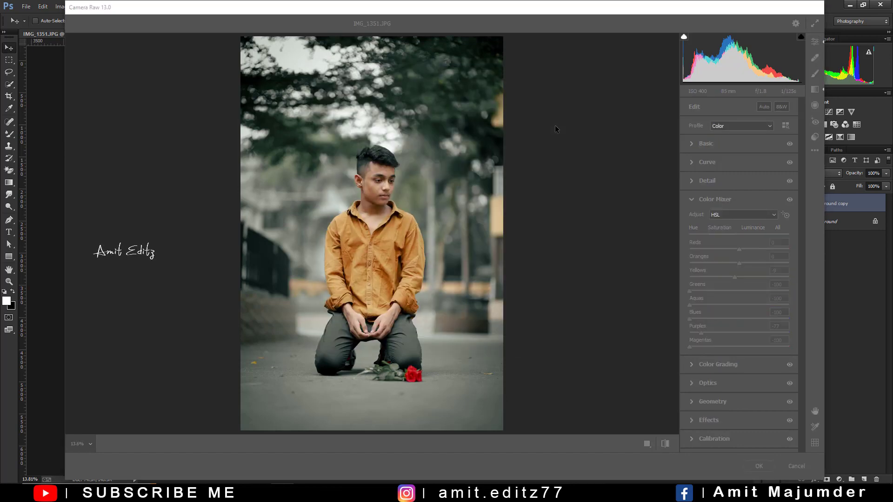
text(New daerk moody color effe)
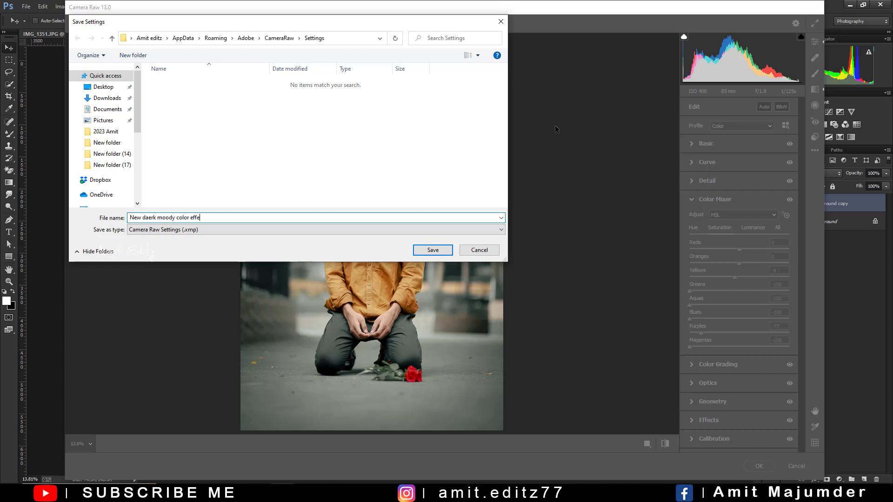
text(ct preset amit editz)
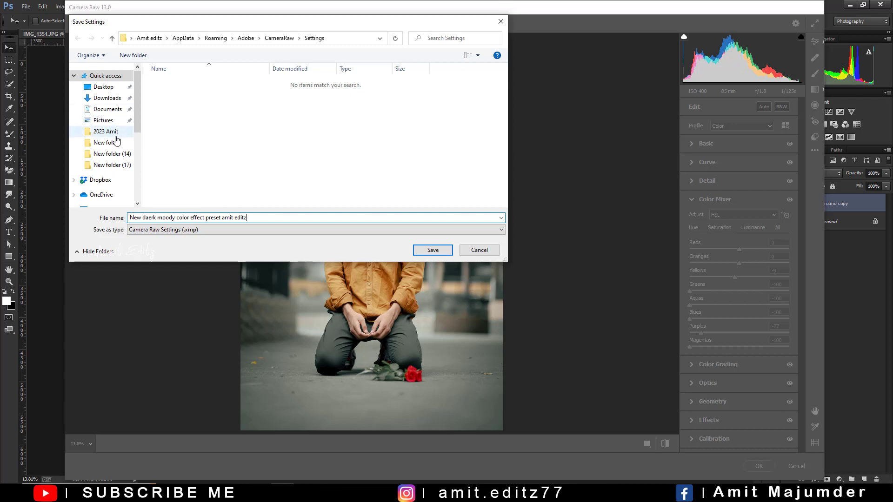
click(103, 87)
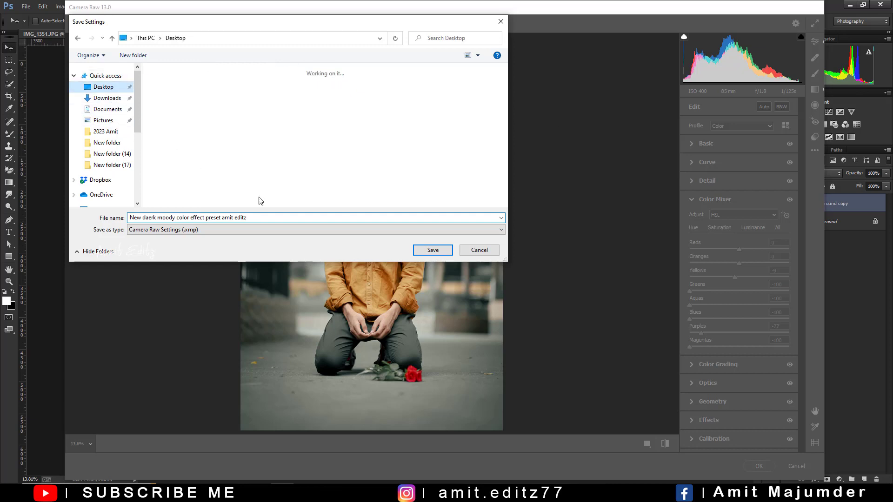
click(432, 249)
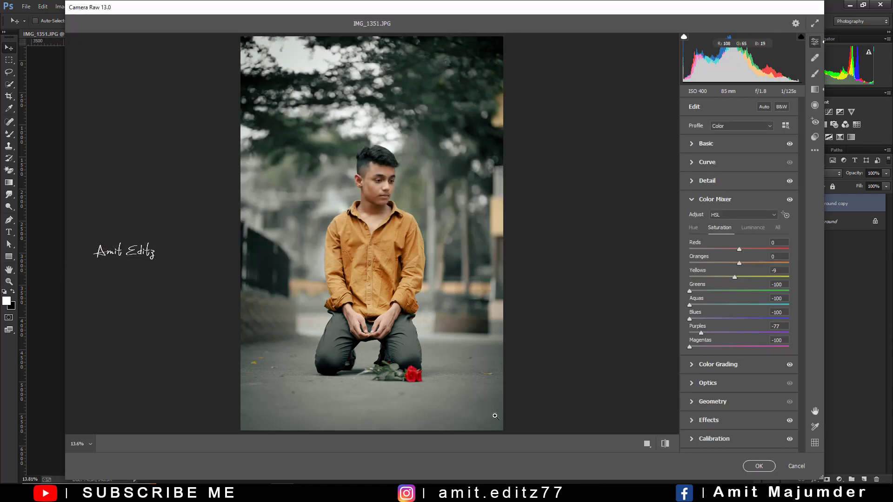
Step: Commit the grade on the first photo, then duplicate IMG_1353.JPG's Background layer
click(758, 466)
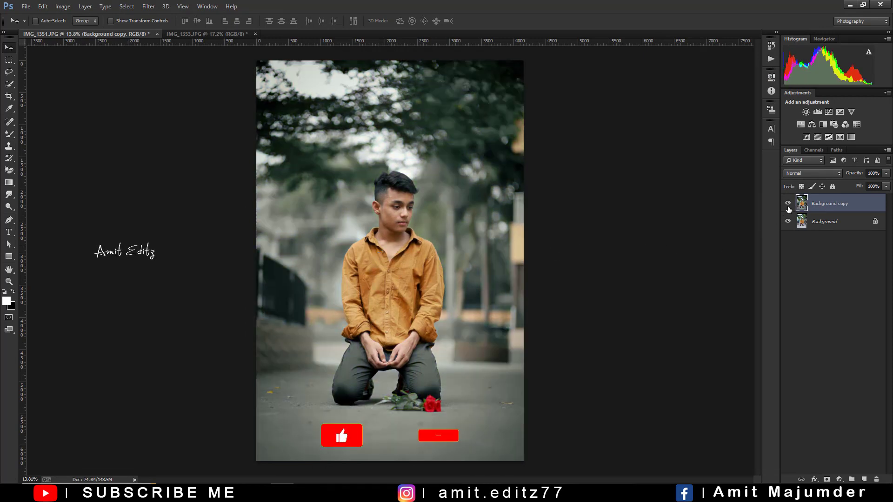
click(788, 203)
click(788, 203)
click(788, 203)
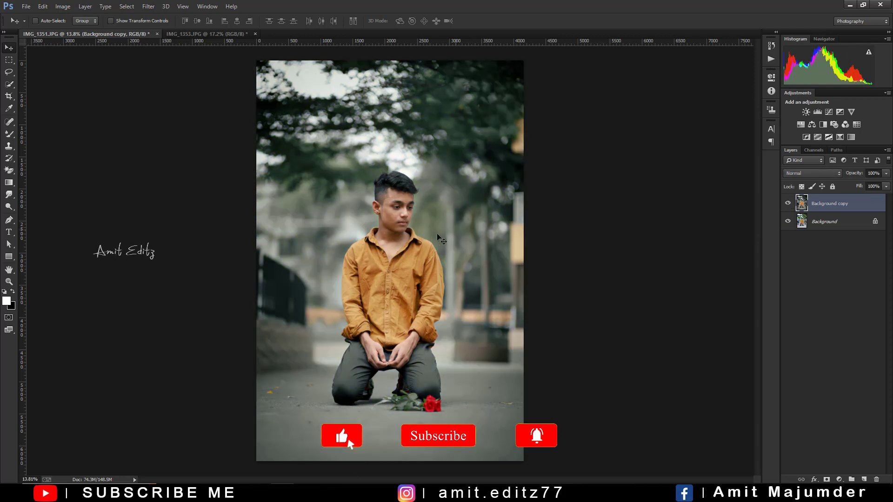
click(190, 35)
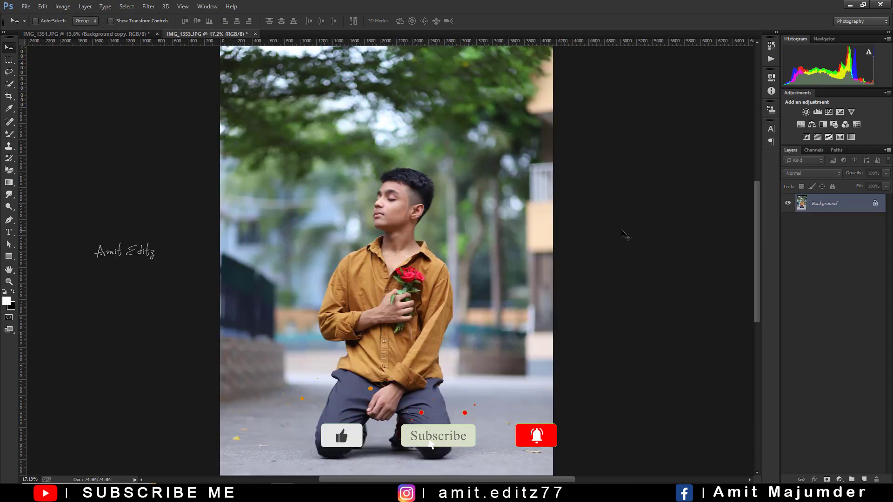
mouse_move(836, 207)
mouse_down()
mouse_move(868, 429)
mouse_move(864, 479)
mouse_up()
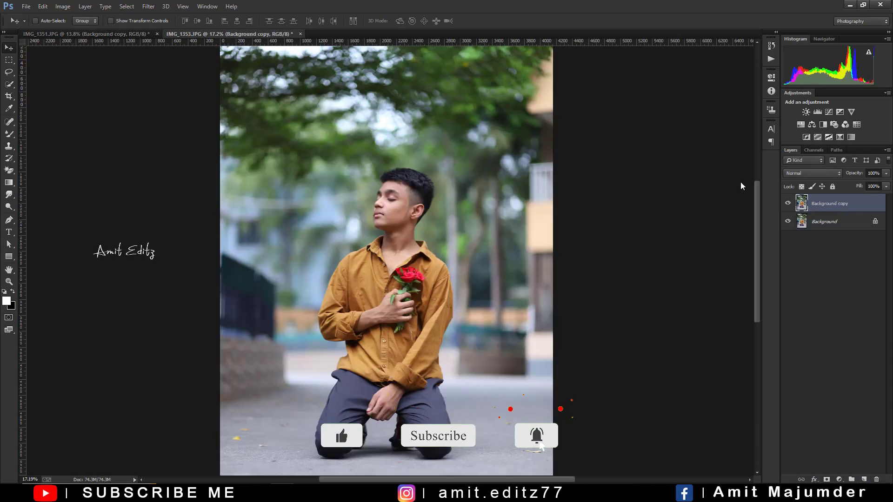
Step: Apply the saved moody color effect preset to the duplicate layer through Camera Raw Filter
click(150, 6)
click(185, 60)
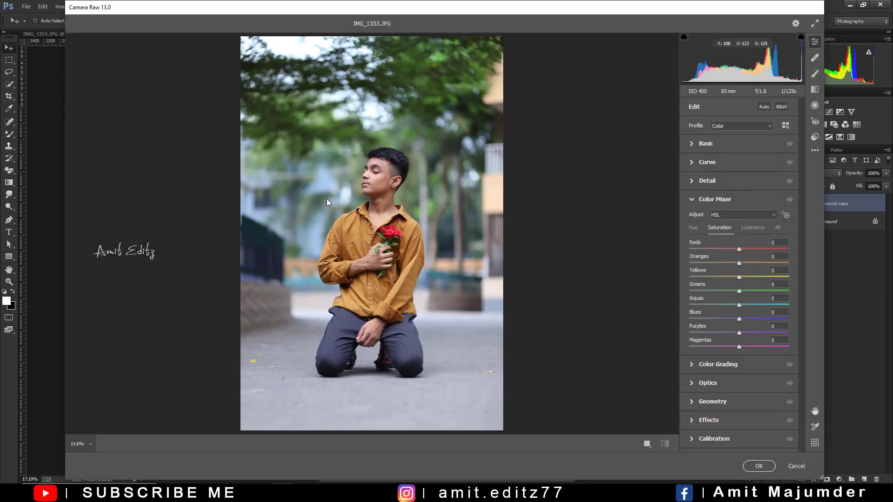
click(815, 150)
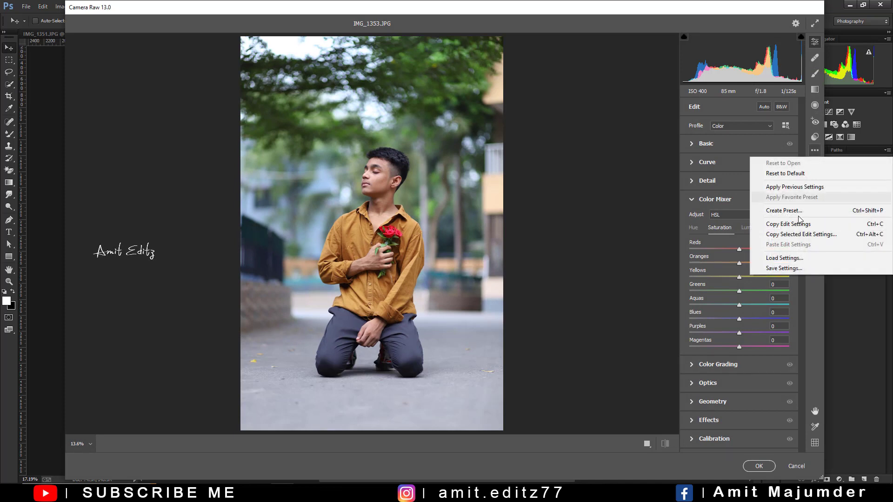
click(784, 258)
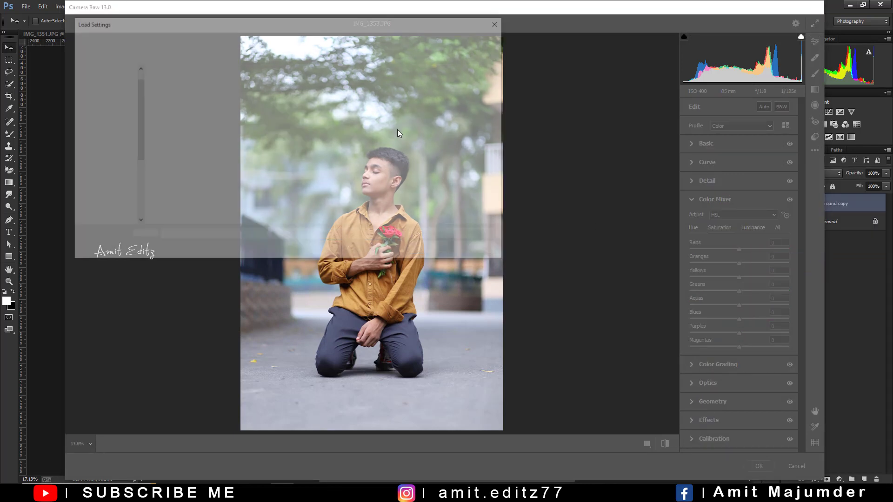
click(267, 110)
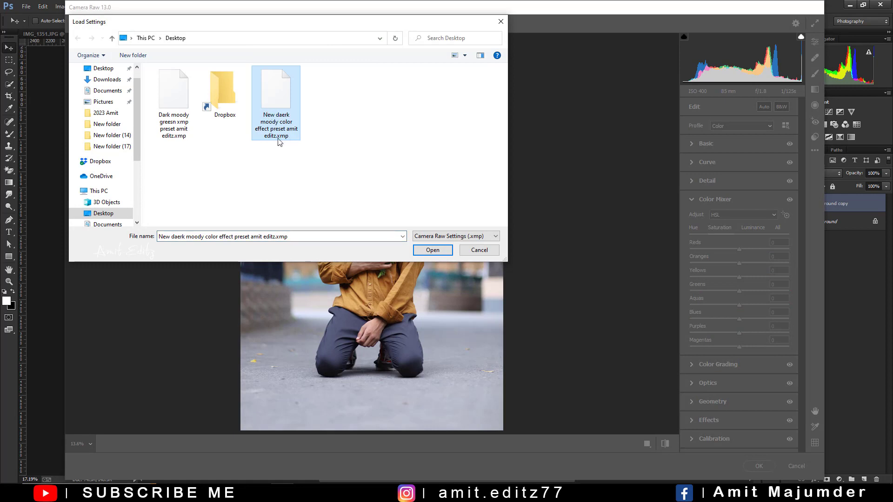
click(432, 251)
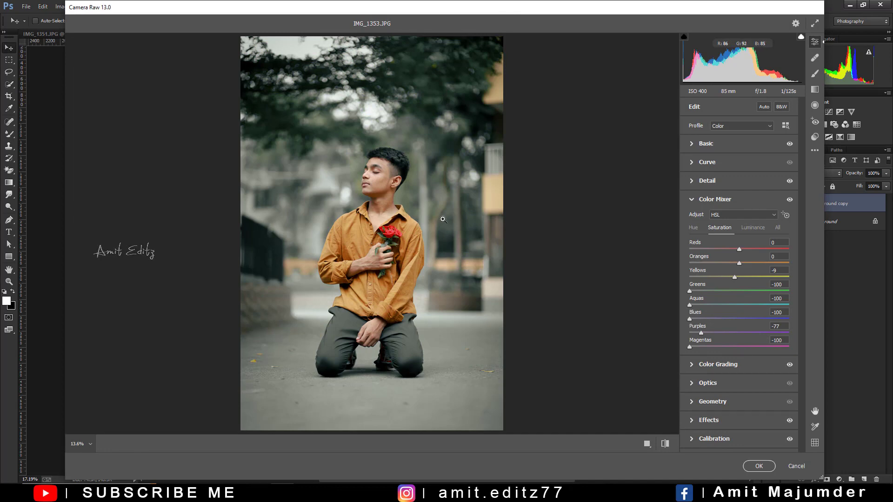
click(759, 466)
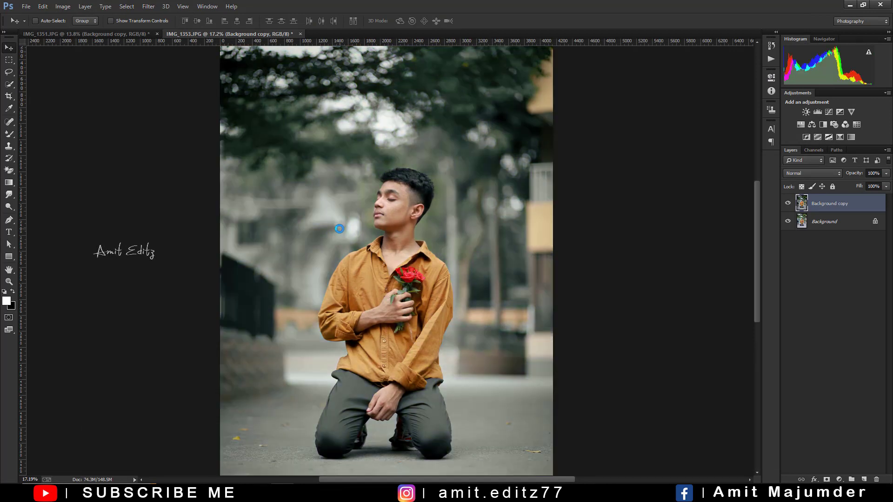
scroll(402, 215, down, 2)
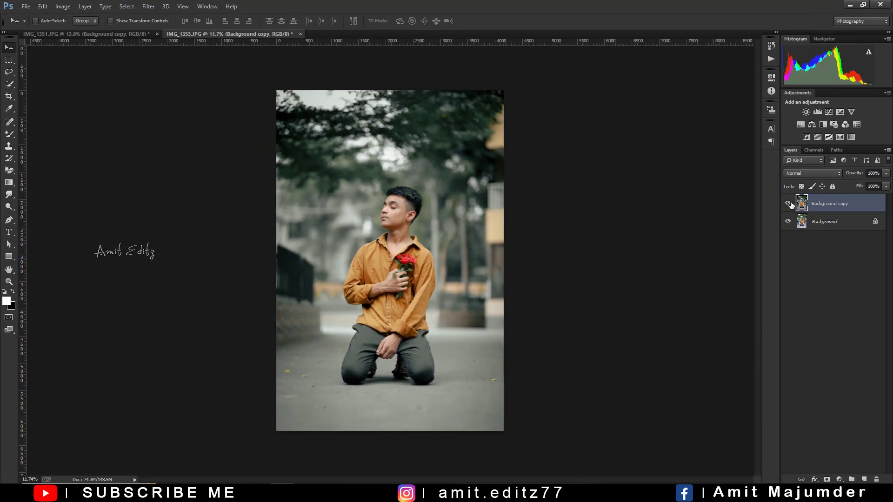
click(788, 203)
click(788, 203)
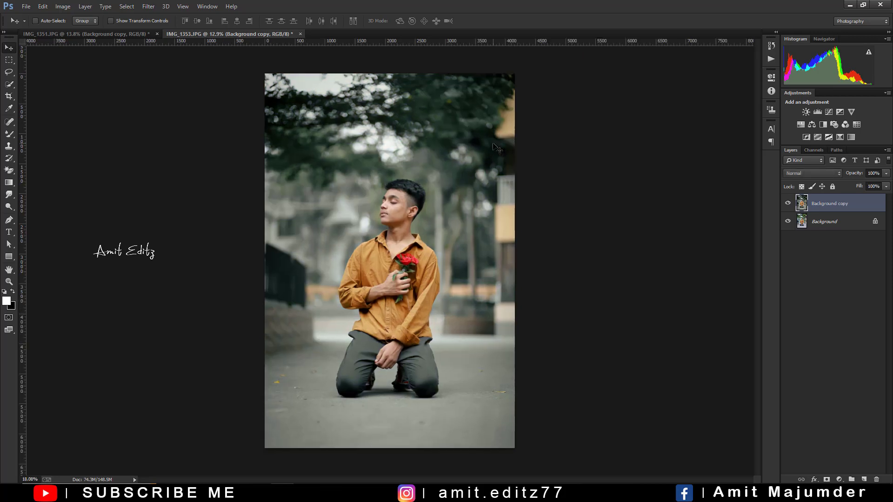
scroll(497, 148, up, 3)
scroll(496, 148, down, 3)
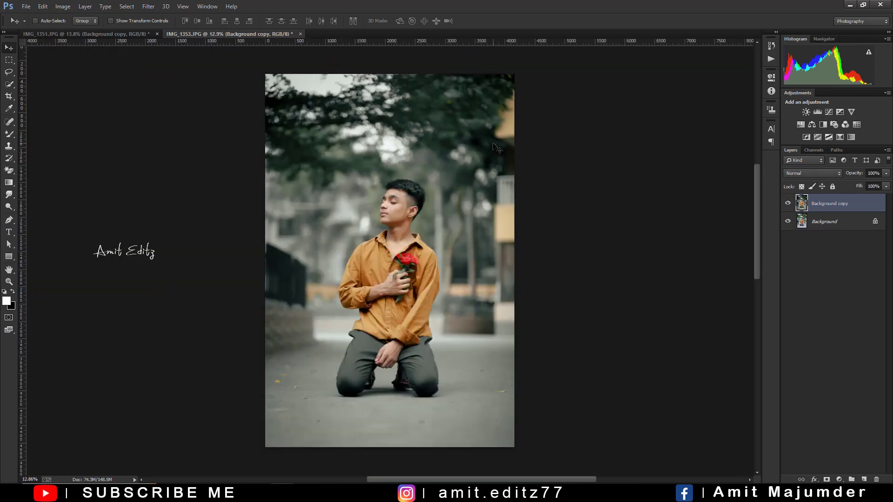